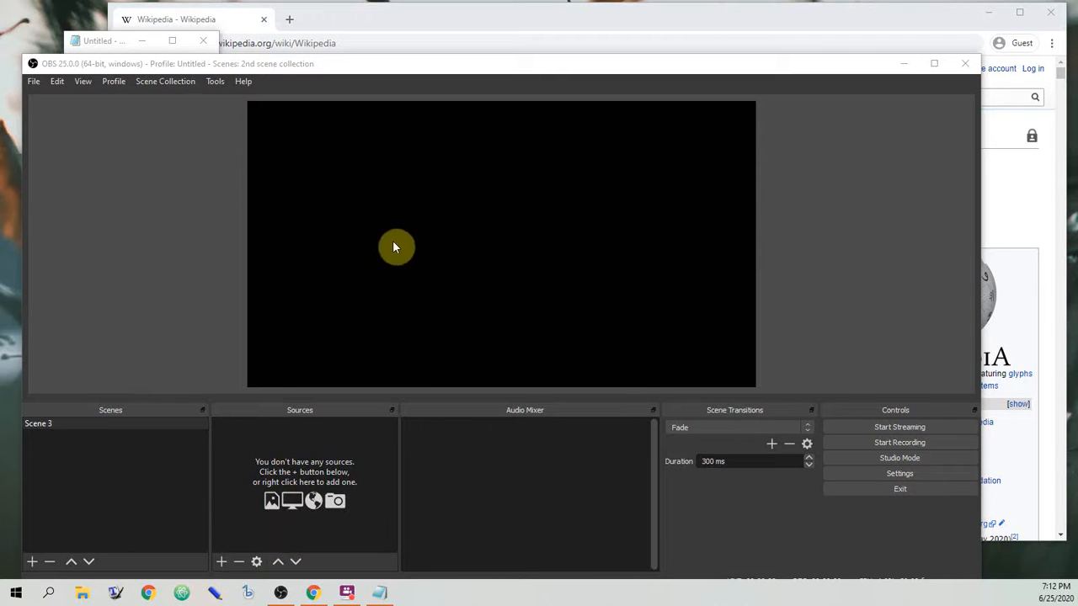
- Look over the Wikipedia article in the Chrome window and the empty Notepad window that serve as capture targets
left_click(404, 19)
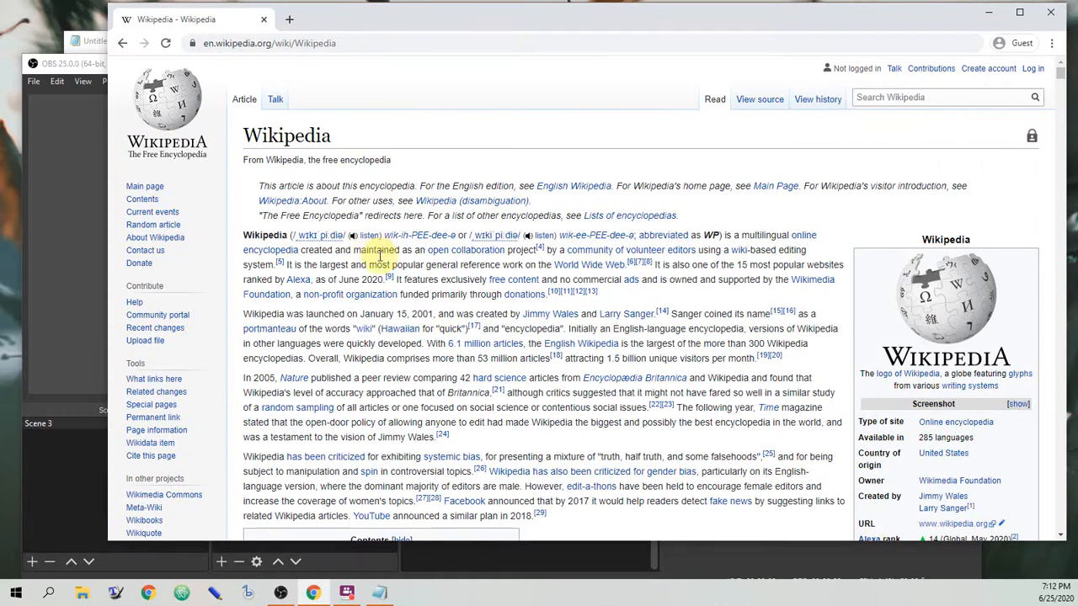
scroll(390, 286, "down", 12)
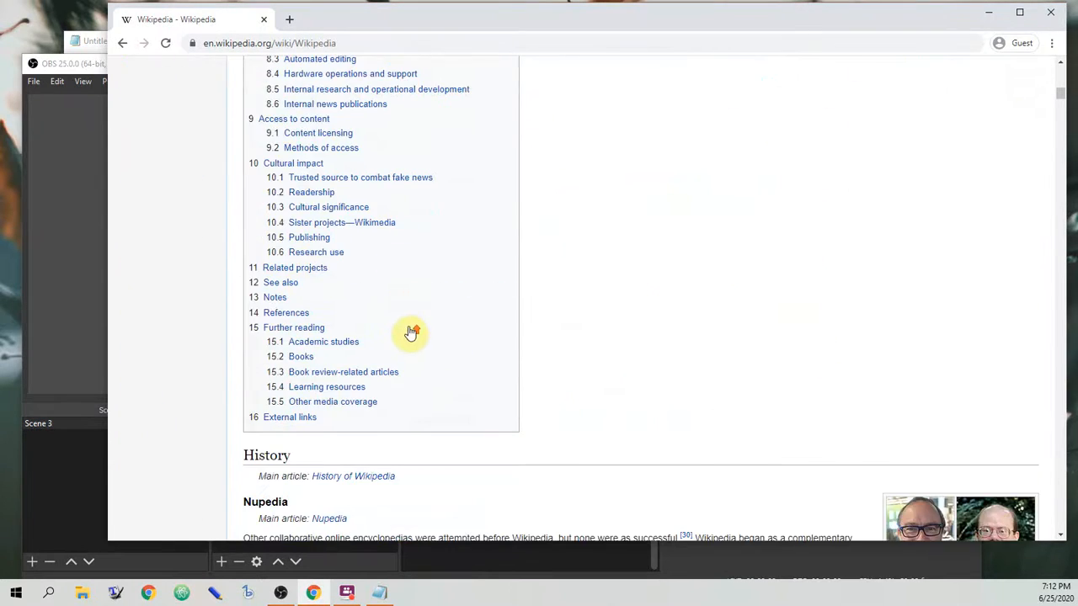
scroll(412, 332, "up", 12)
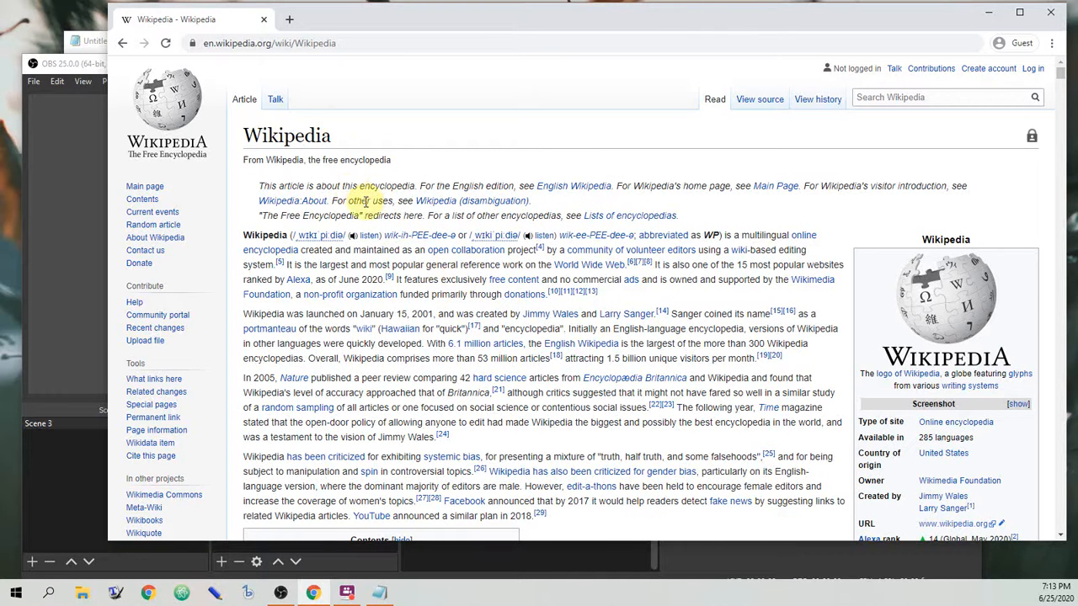
left_click(94, 42)
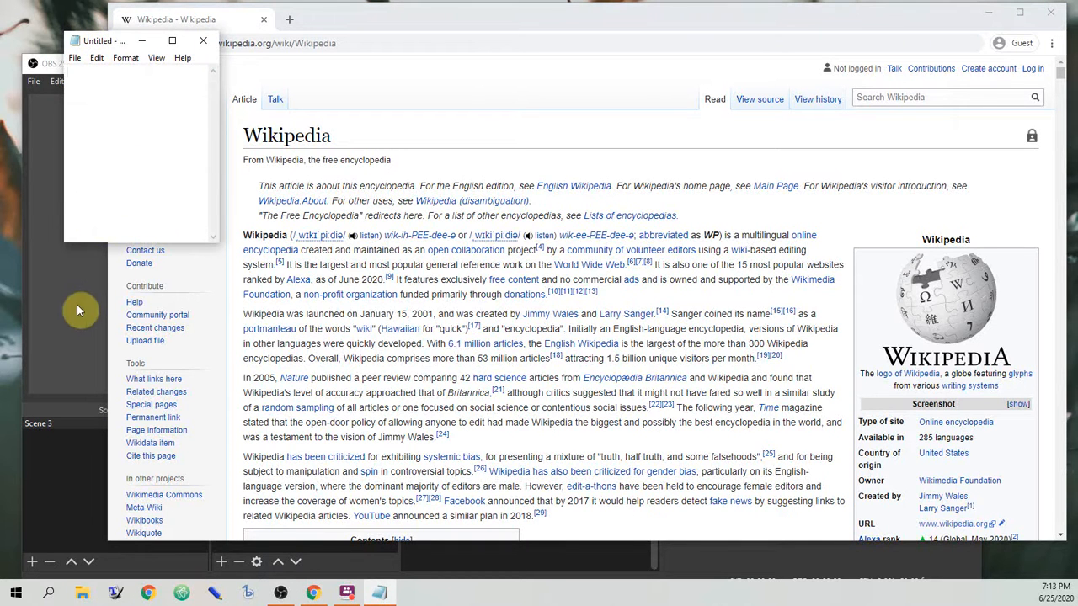
left_click(259, 158)
left_click(91, 166)
left_click(258, 181)
left_click(95, 178)
left_click(314, 173)
left_click(88, 158)
left_click(268, 189)
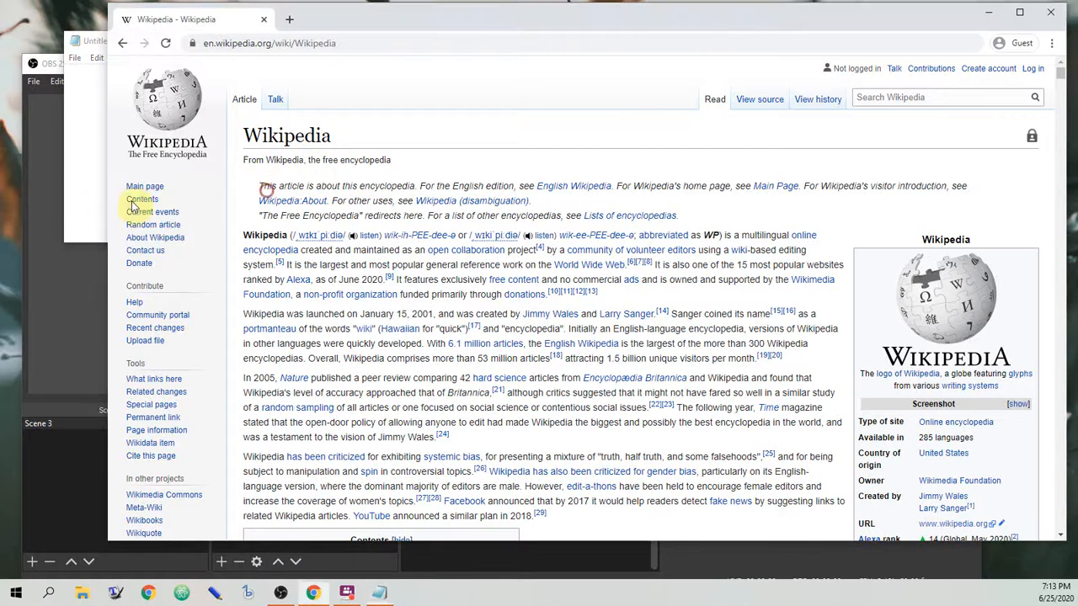
left_click(66, 196)
- Switch to OBS and add an Audio Input Capture source that uses the device Microphone (2- Logitech USB Headset)
left_click(36, 471)
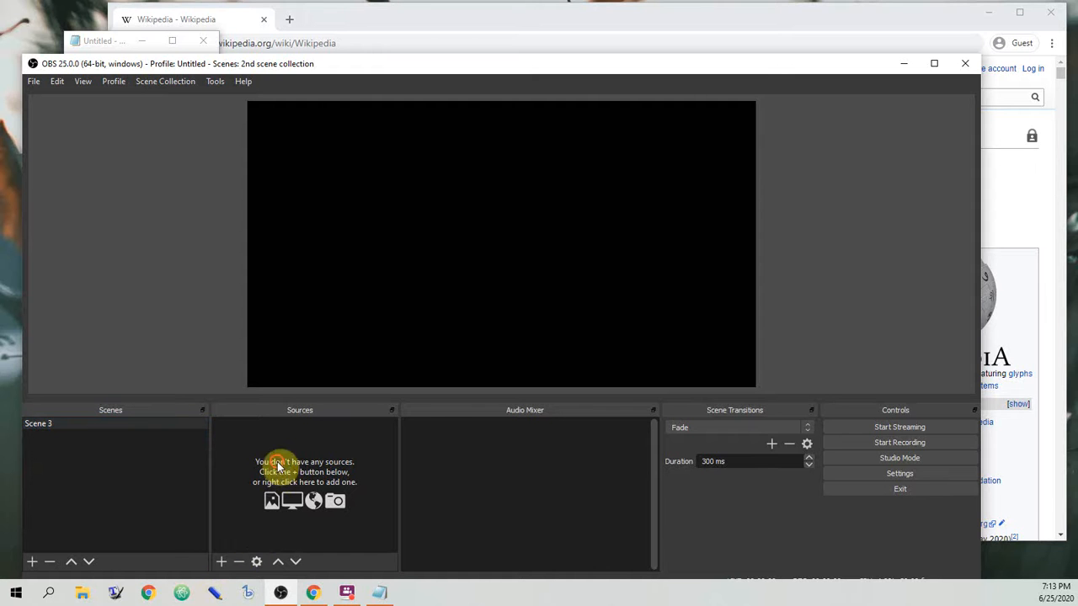
left_click(221, 562)
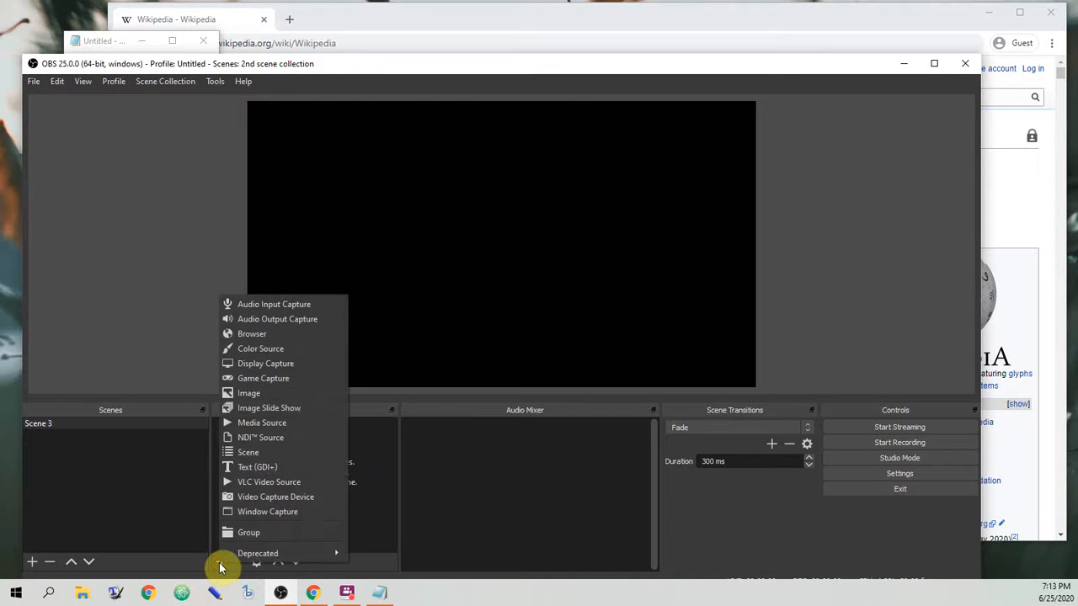
left_click(281, 305)
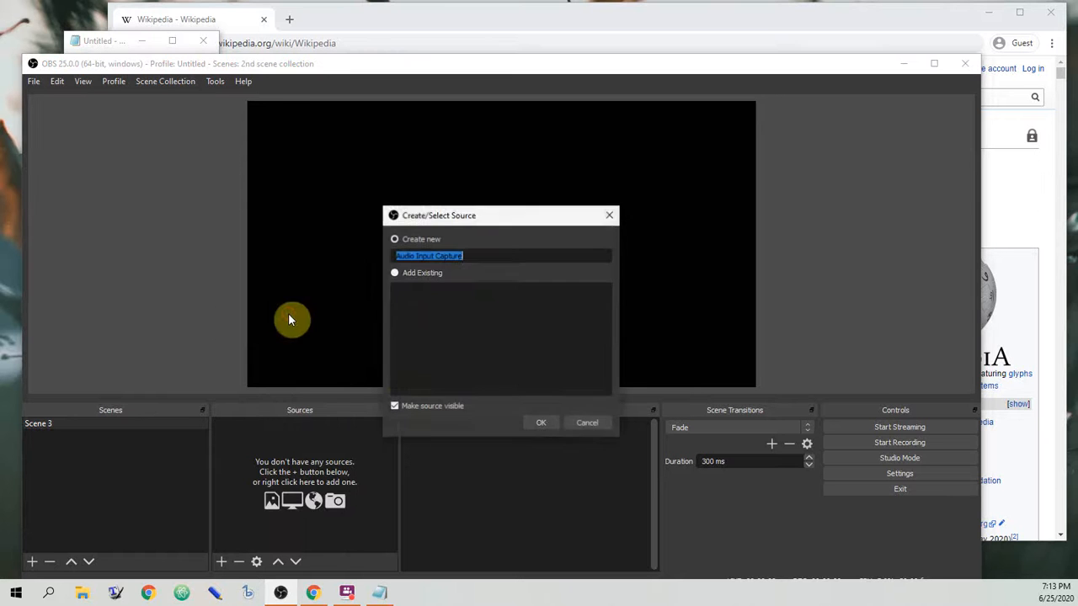
left_click(484, 254)
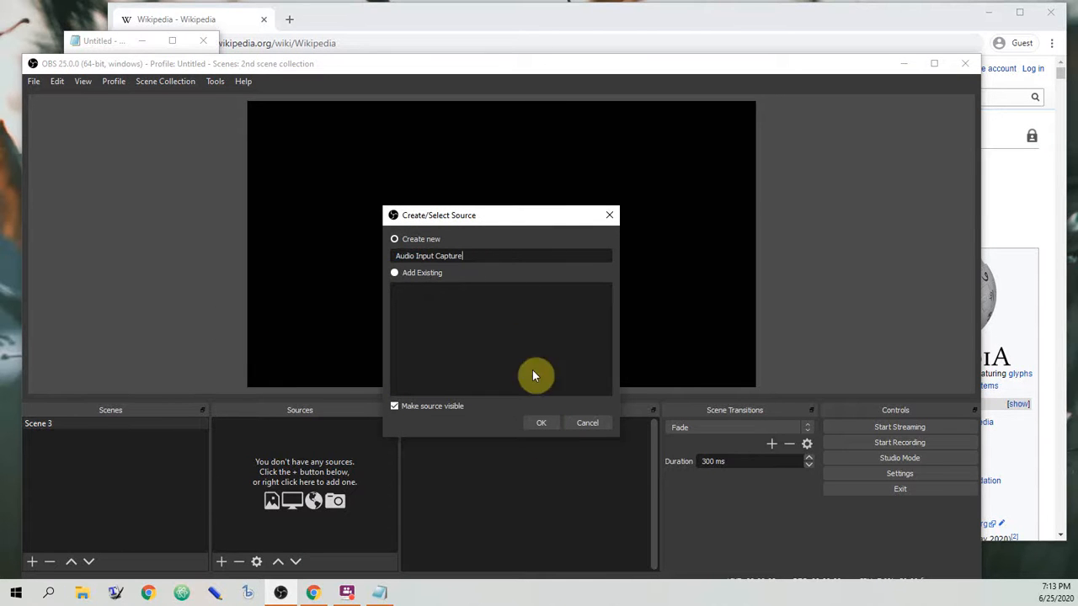
left_click(538, 423)
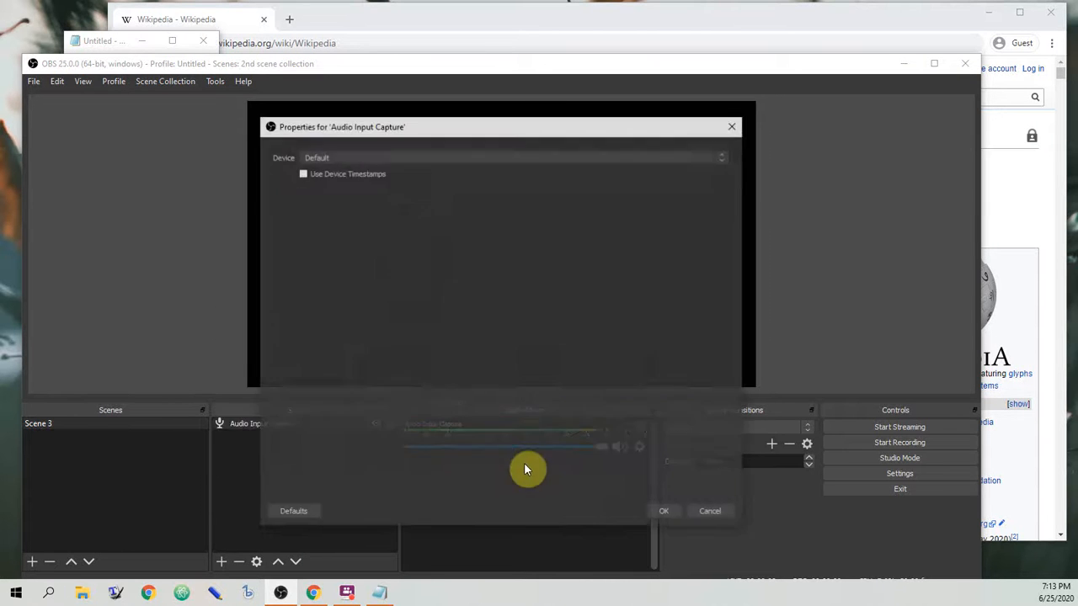
left_click(381, 157)
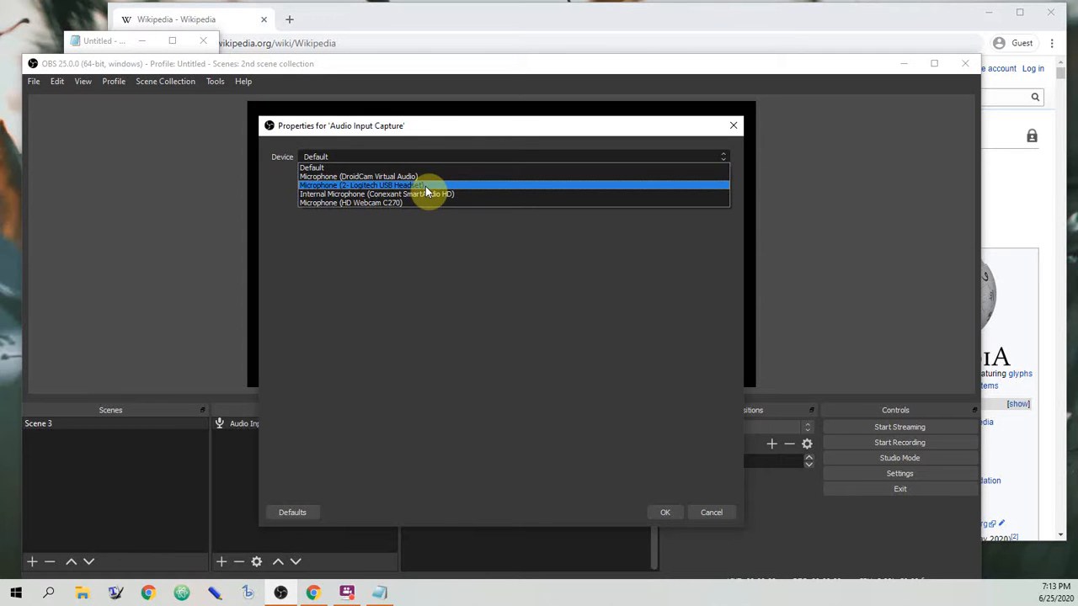
left_click(426, 186)
left_click(668, 512)
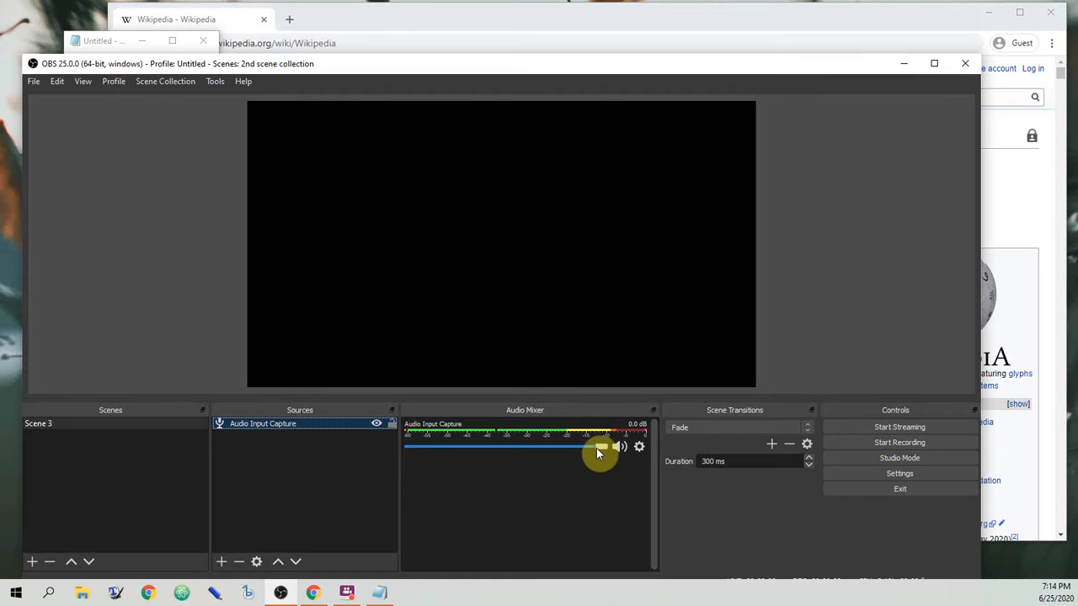
- Lower the Audio Input Capture volume in the mixer to about -7.6 dB
left_click_drag(596, 448, 603, 446)
left_click_drag(599, 447, 453, 445)
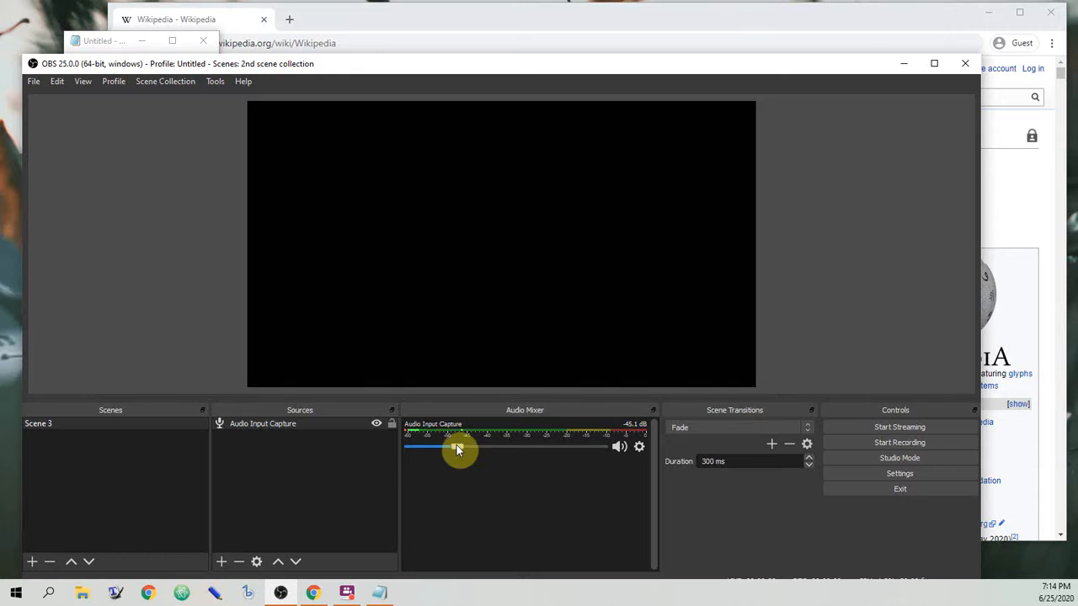
left_click_drag(475, 448, 546, 453)
left_click(253, 509)
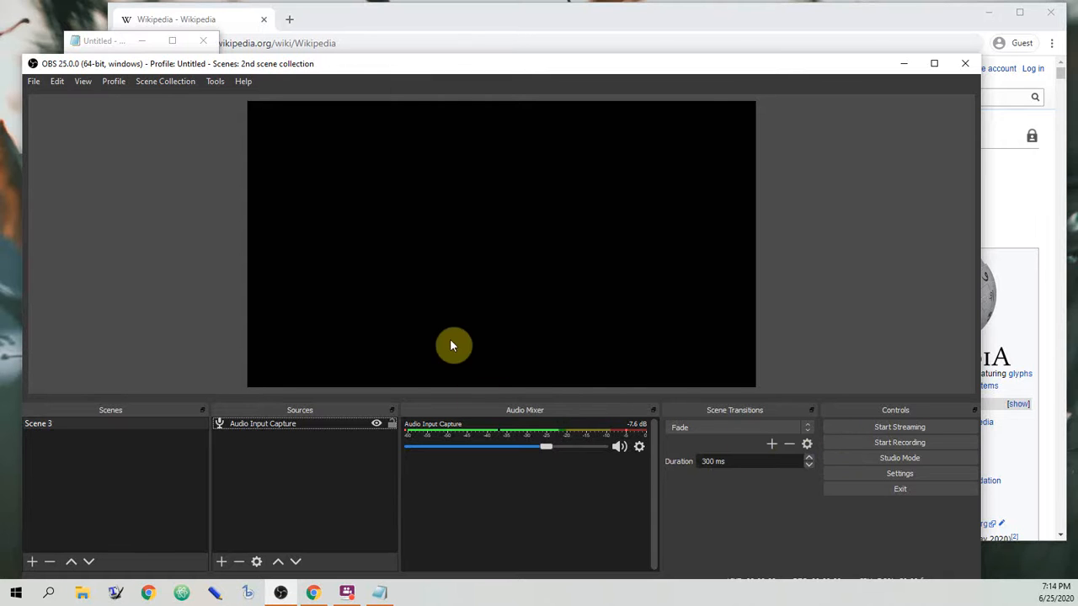
- Create a new Window Capture source named "Window Capture - browser" in Scene 3
left_click(221, 560)
left_click(268, 505)
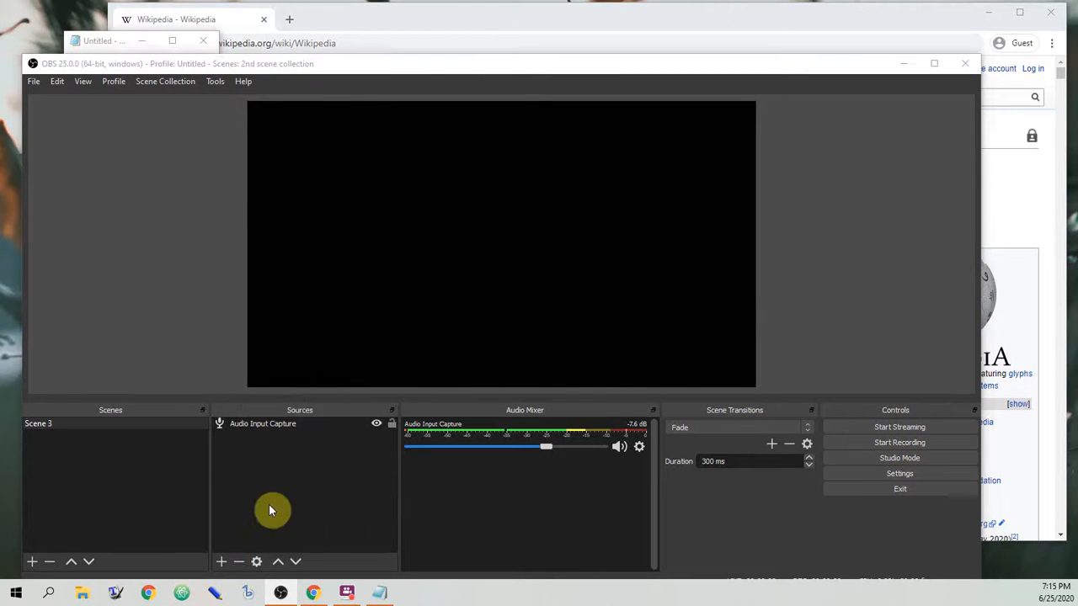
left_click(478, 256)
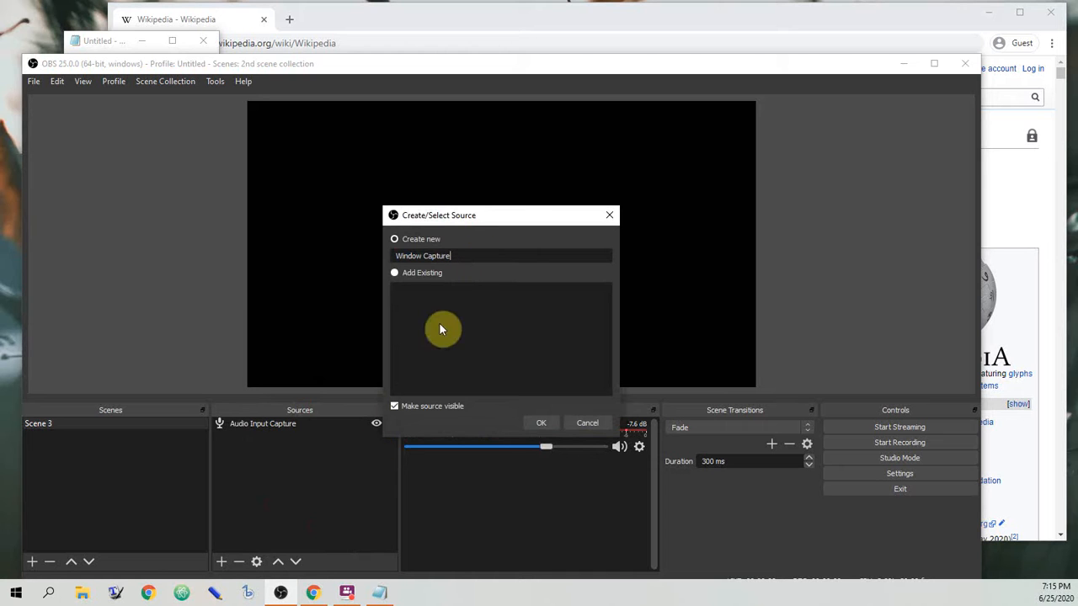
type("- brows")
key("BackSpace")
key("BackSpace")
key("BackSpace")
key("BackSpace")
type("rowser")
key("Return")
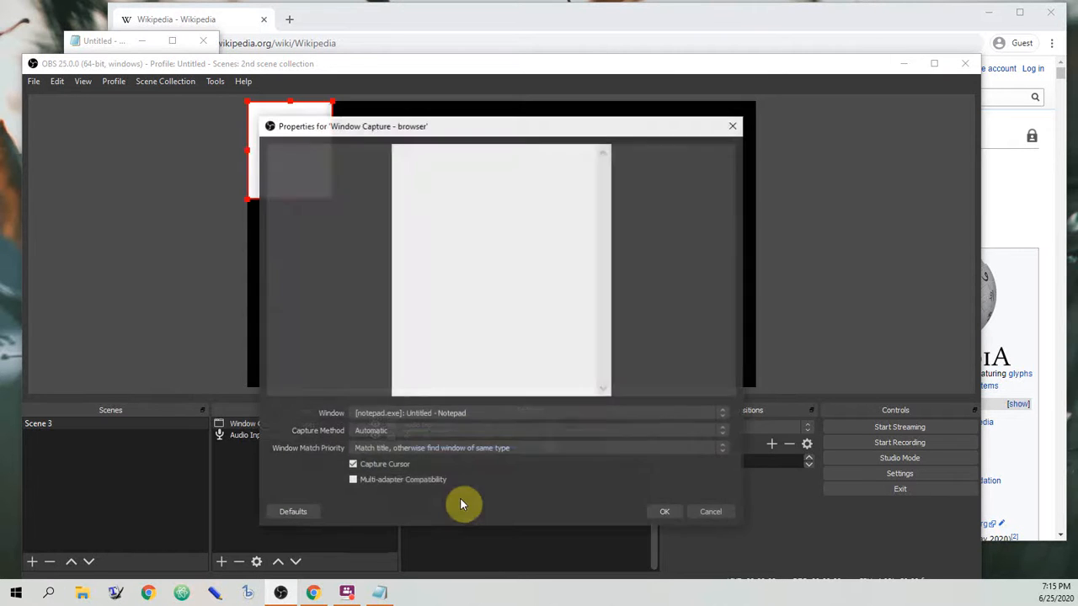
- Set the browser source to capture the window [chrome.exe]: Wikipedia - Wikipedia - Google Chrome and accept its properties
left_click(568, 415)
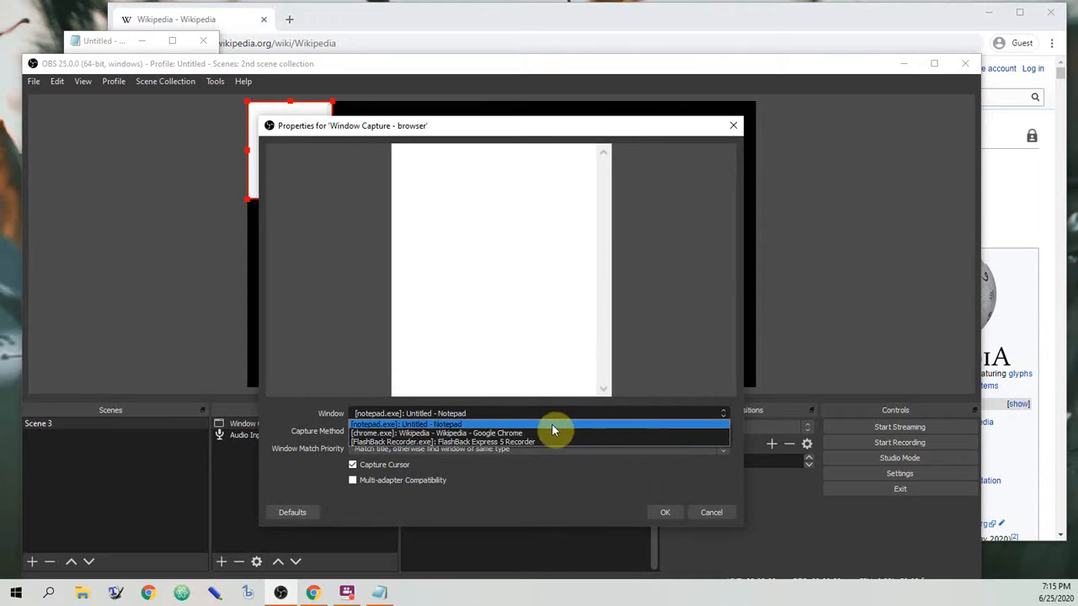
left_click(483, 434)
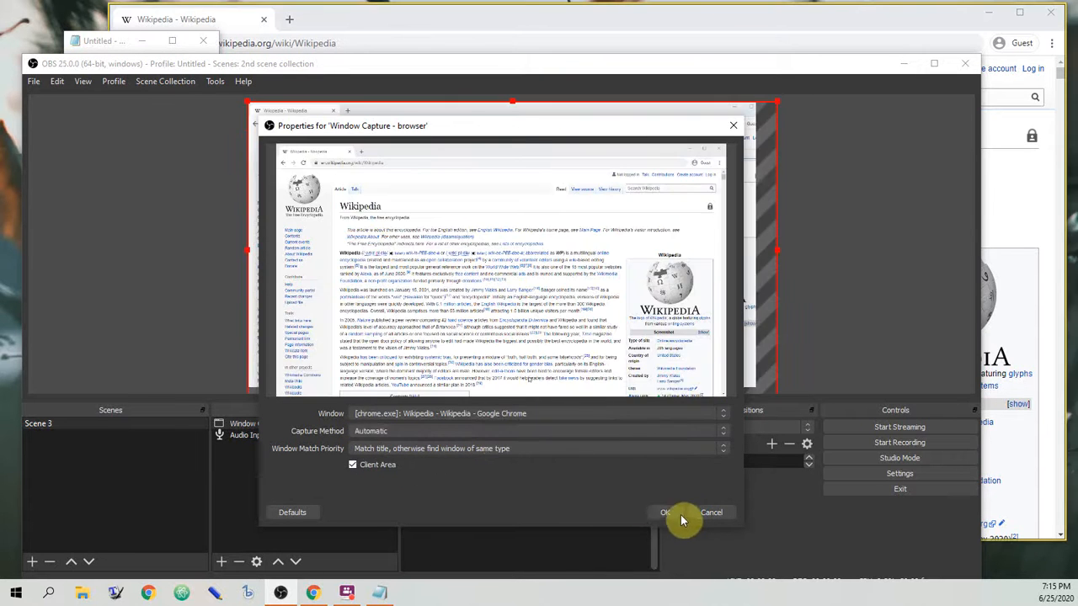
left_click(669, 513)
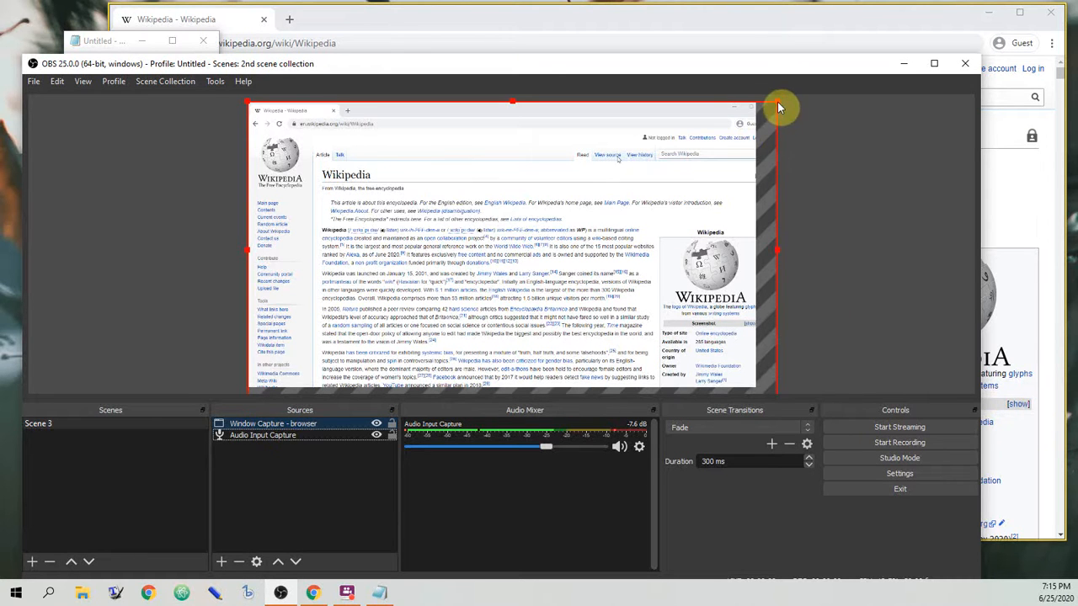
- Shrink the browser capture to about two thirds of the canvas width and place it in the canvas's upper right area
left_click_drag(776, 104, 597, 197)
left_click_drag(476, 277, 500, 205)
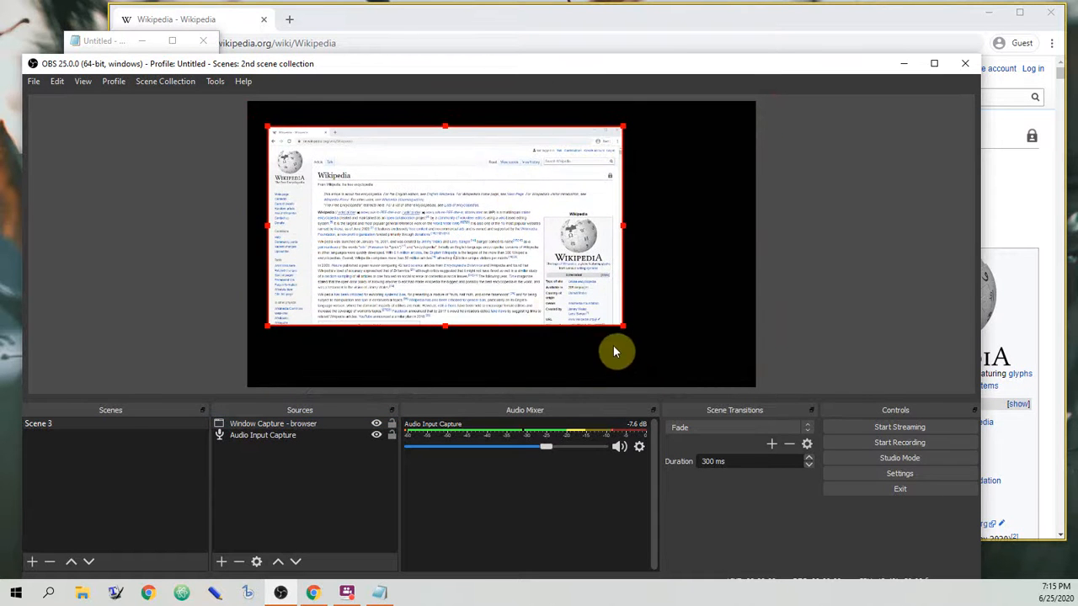
left_click_drag(622, 326, 582, 294)
left_click_drag(518, 249, 504, 228)
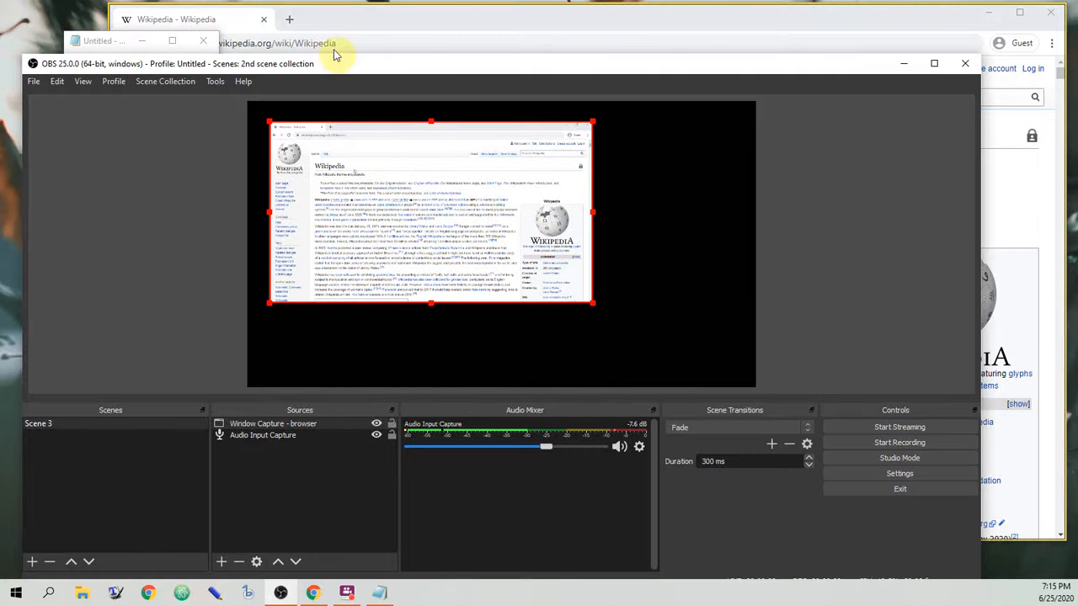
left_click(373, 181)
left_click_drag(373, 181, 369, 178)
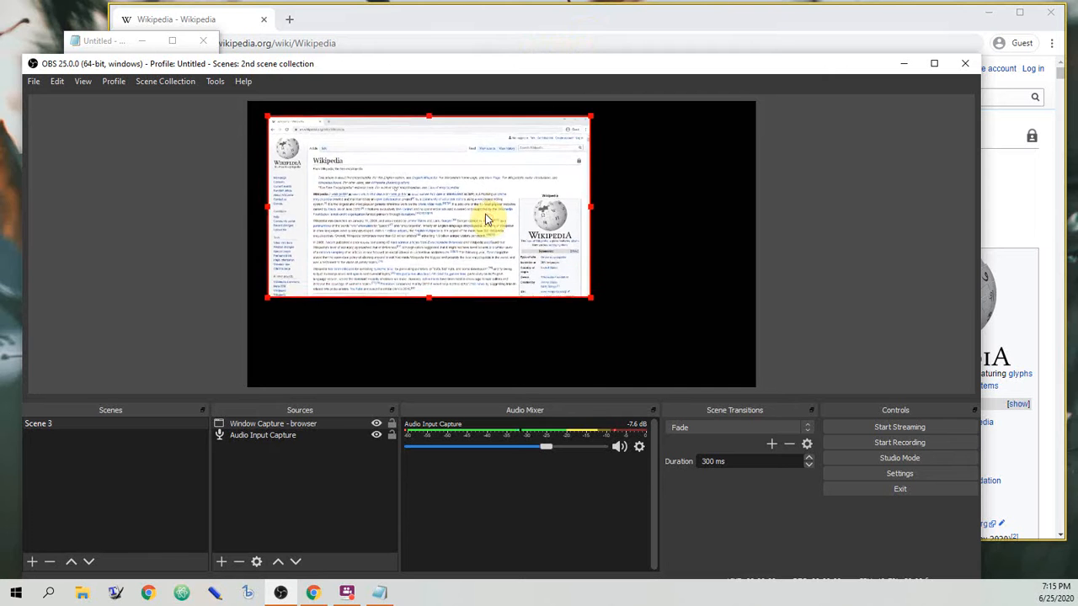
left_click_drag(449, 229, 573, 231)
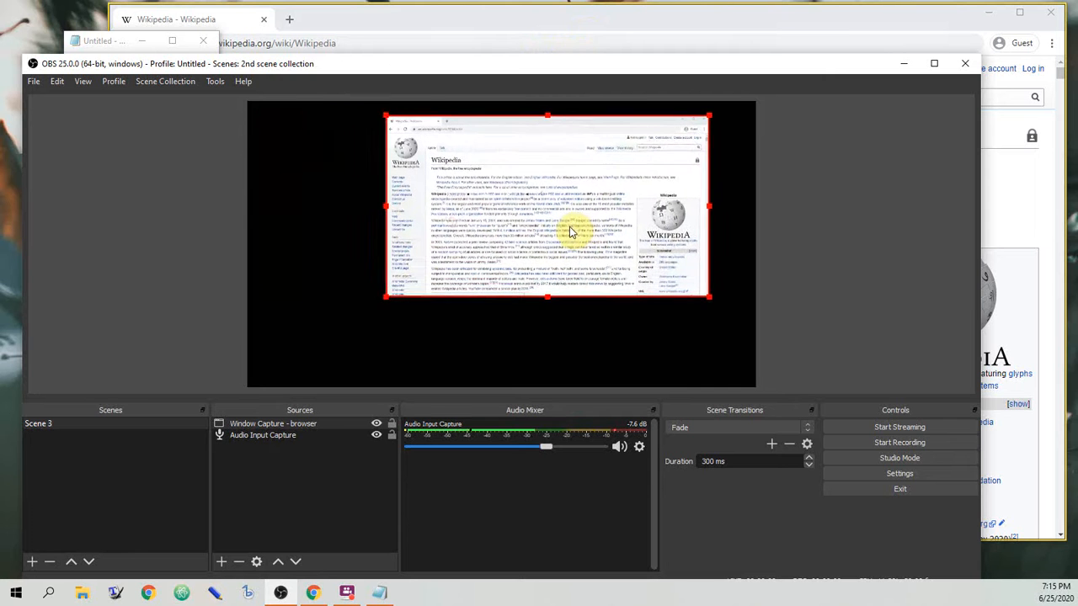
- Minimize the Chrome window to test the capture, restore it and return to OBS
left_click(609, 31)
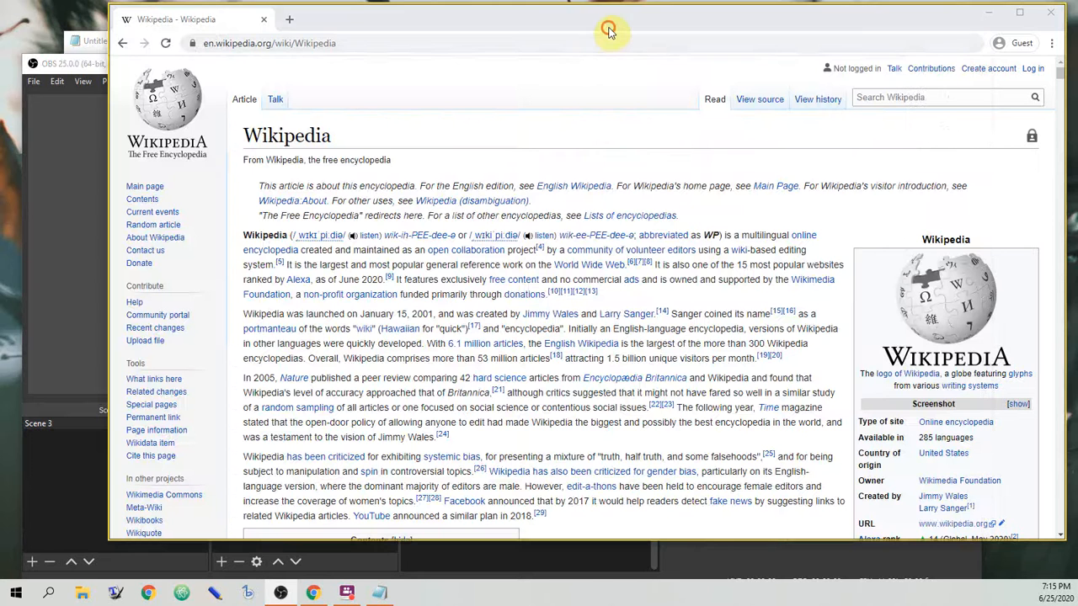
left_click(989, 18)
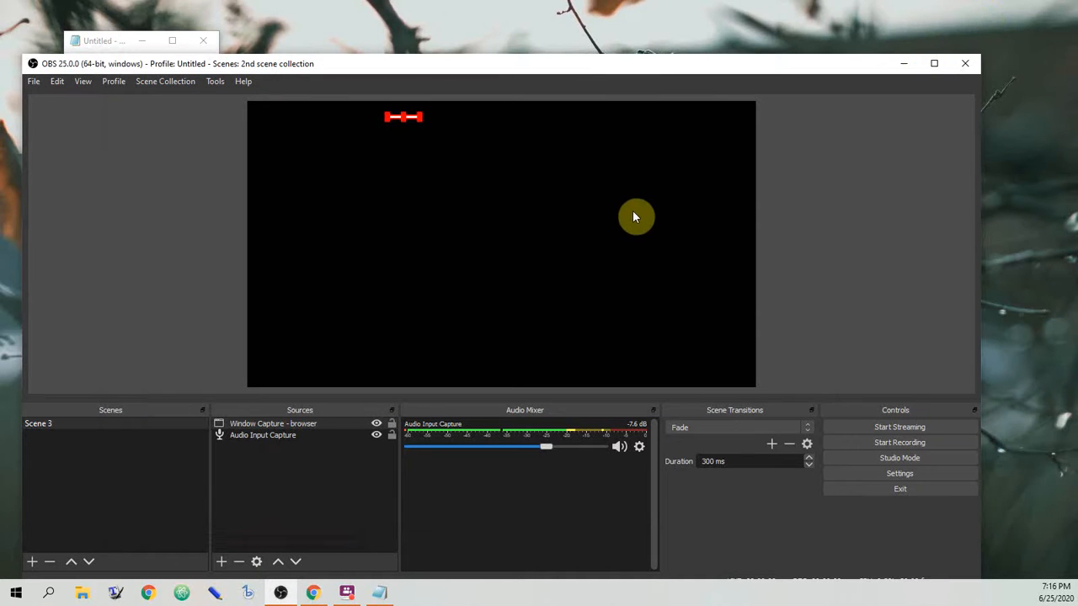
left_click(313, 593)
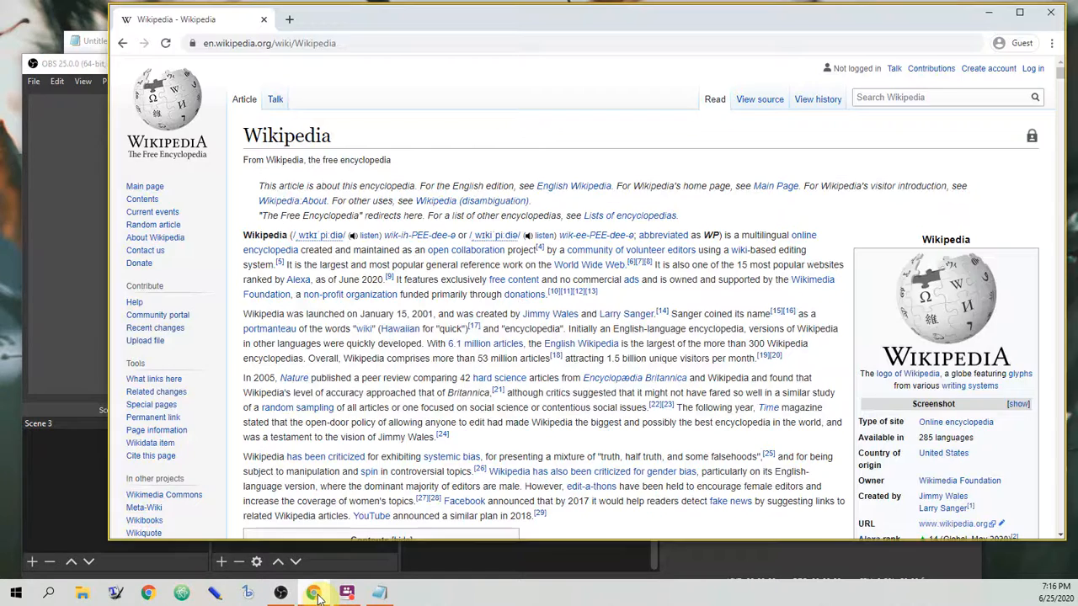
left_click(71, 251)
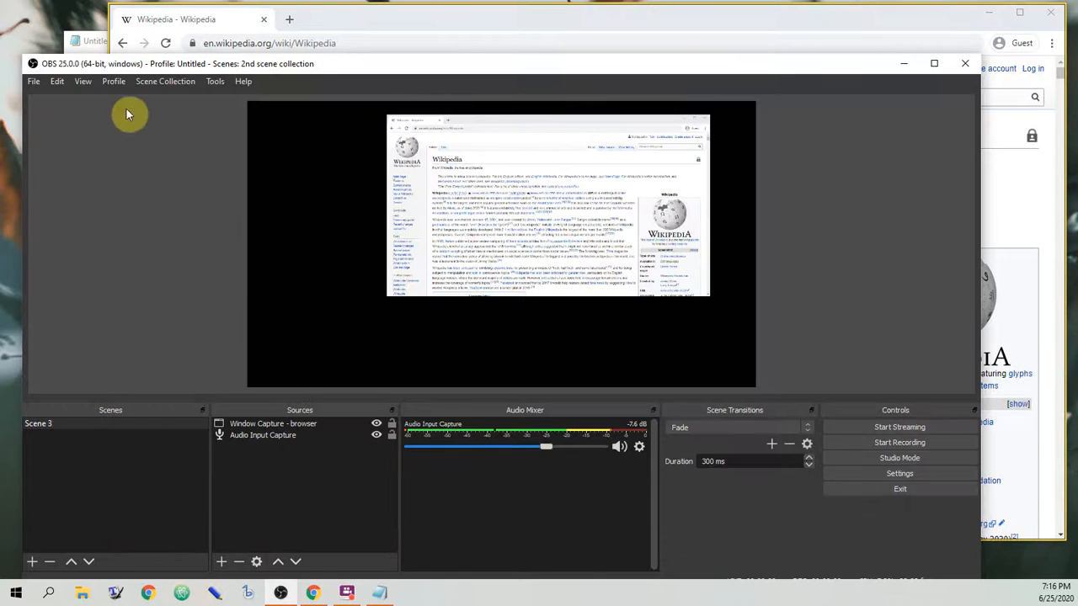
- Switch between the Notepad, Chrome and OBS windows to examine how overlapping windows affect the browser capture
left_click(95, 44)
left_click(80, 296)
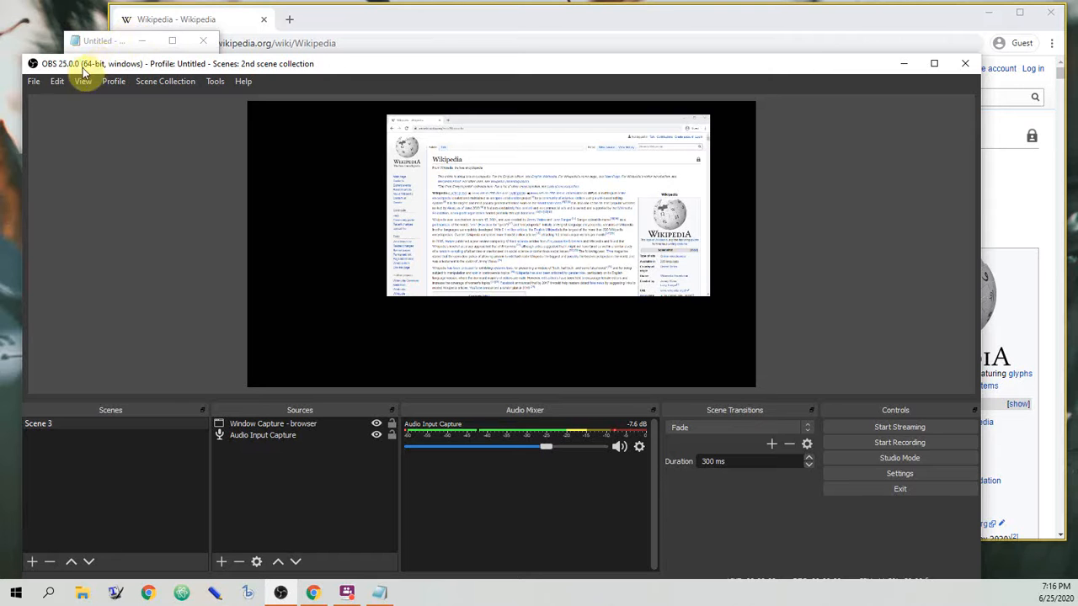
left_click(122, 25)
left_click(84, 51)
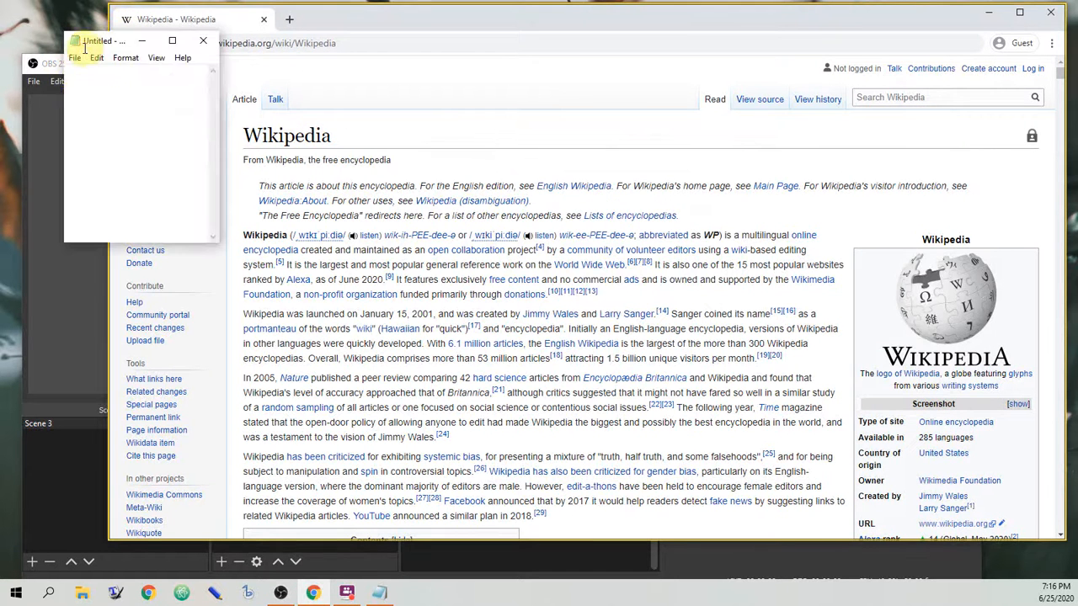
left_click(45, 126)
left_click(66, 95)
left_click(51, 110)
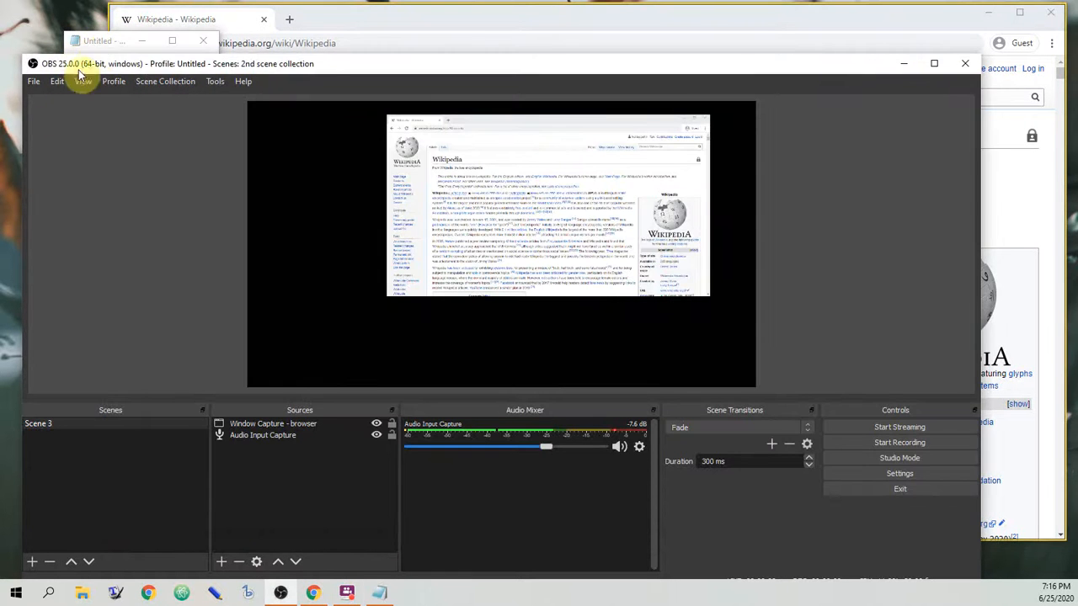
left_click(131, 25)
left_click(97, 47)
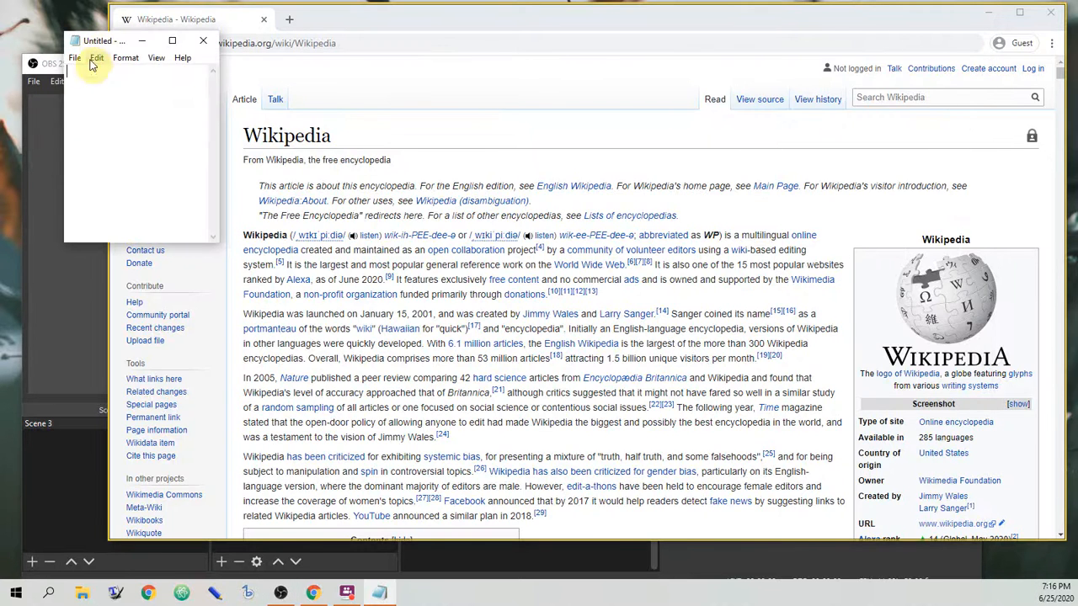
left_click(45, 152)
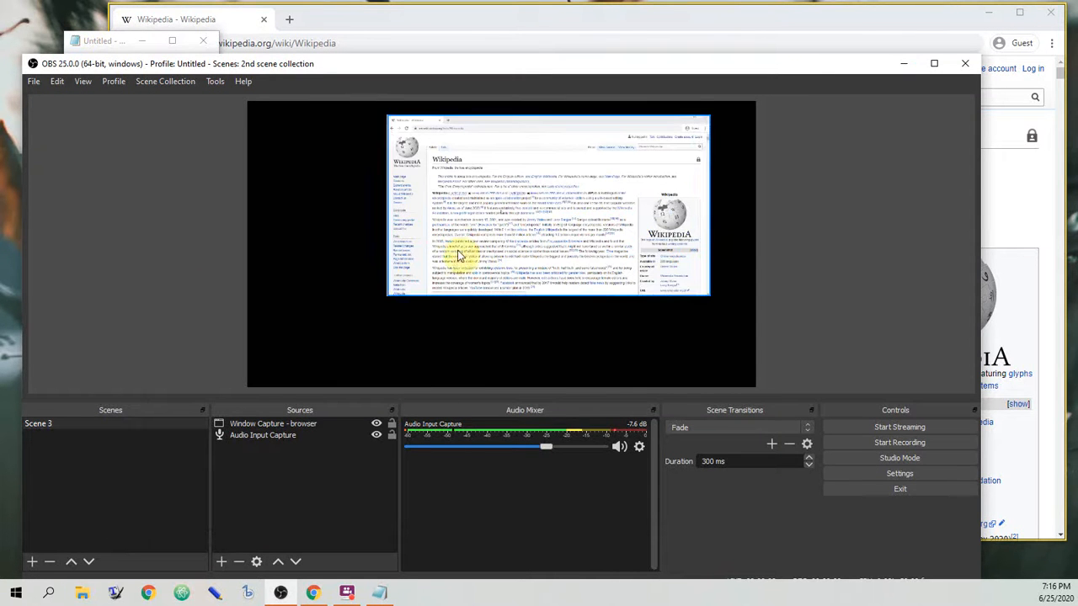
- Nudge the browser capture slightly and add a new window capture source named Window Capture - Notepad text editor
left_click_drag(465, 244, 471, 247)
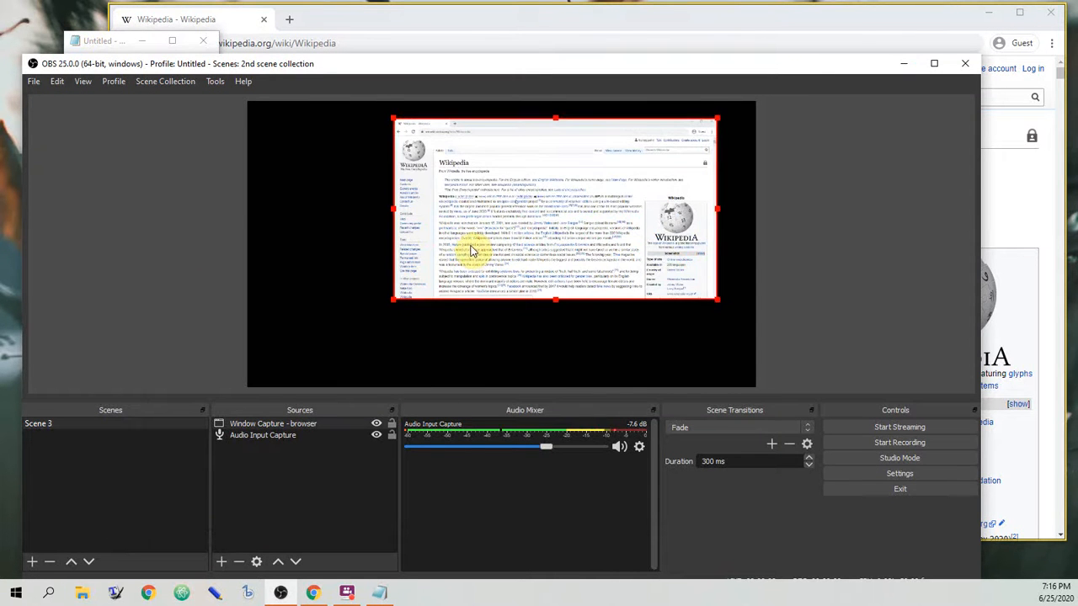
left_click(220, 562)
left_click(257, 514)
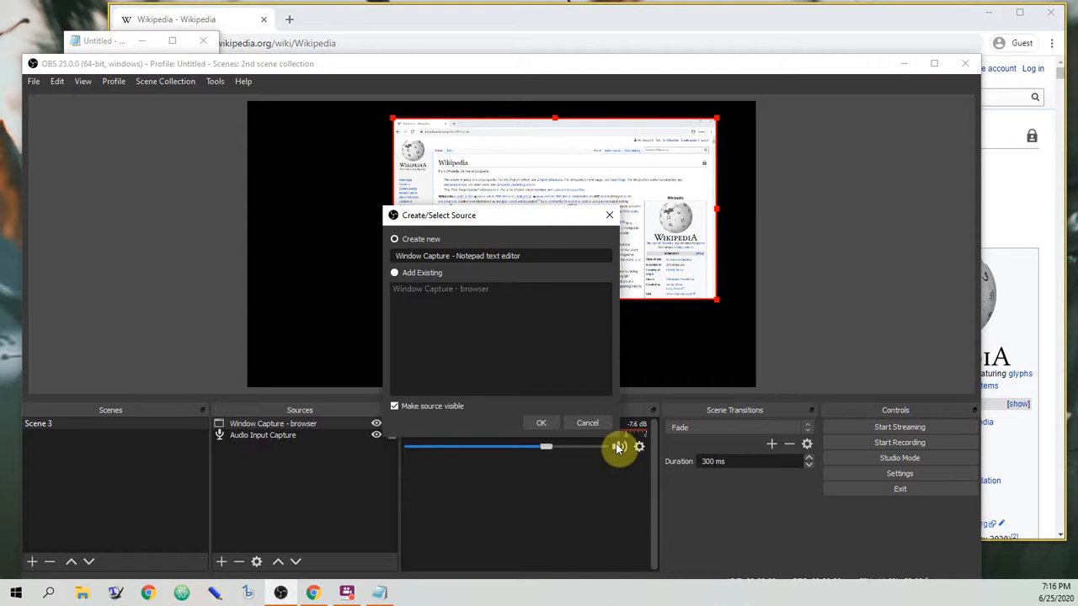
left_click(540, 422)
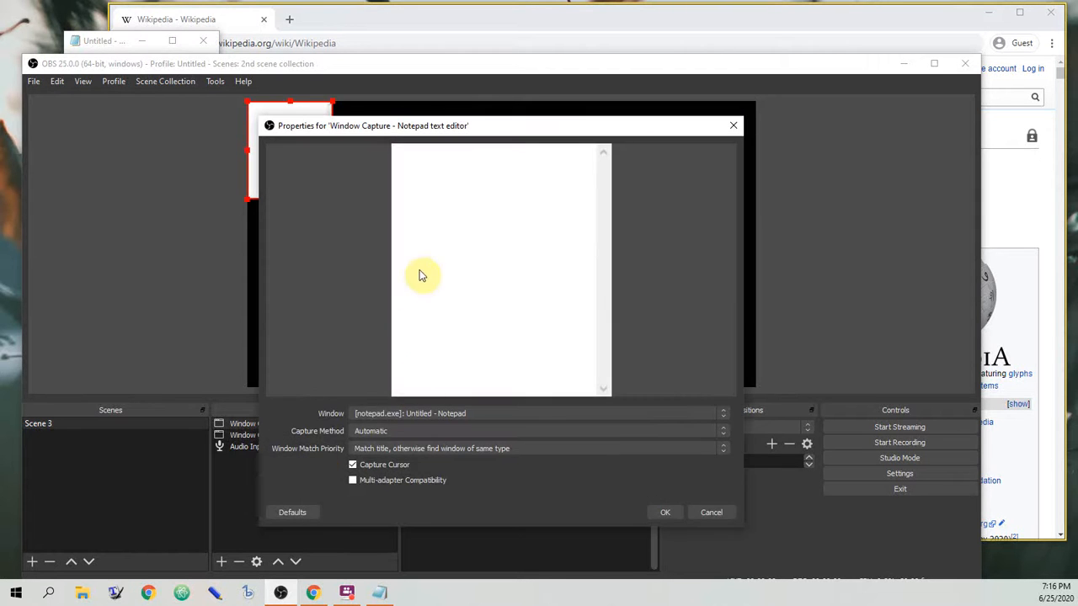
- Set the new source to capture the window [notepad.exe]: Untitled - Notepad and accept its properties
left_click(430, 413)
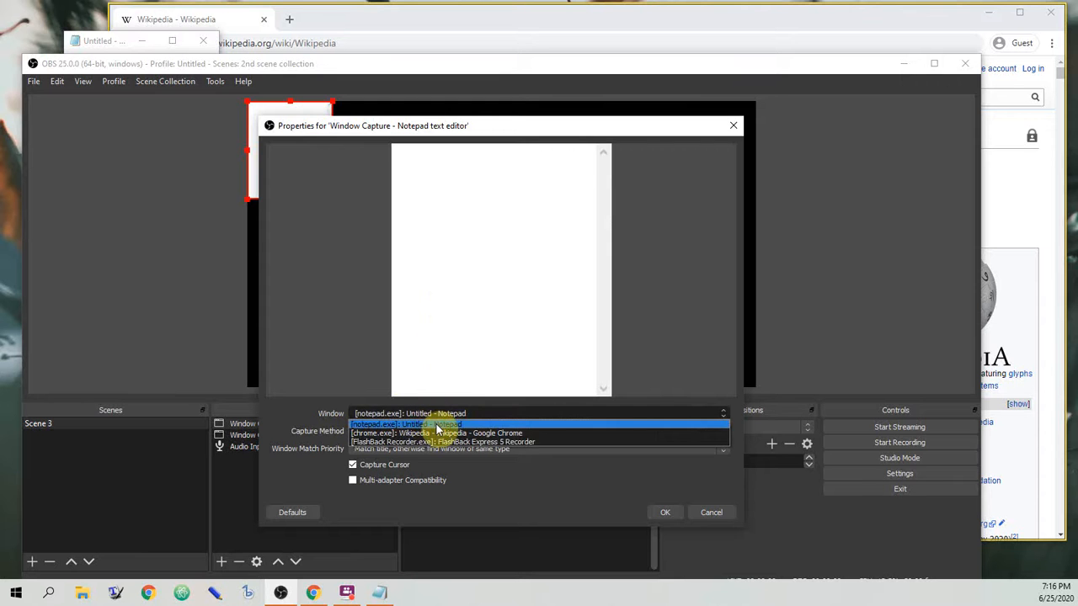
left_click(437, 432)
left_click(665, 511)
- Move the Notepad capture inward from the canvas corner and enlarge it so it slightly overlaps the browser capture
left_click_drag(309, 156, 347, 178)
left_click_drag(374, 219, 397, 262)
left_click_drag(342, 206, 340, 204)
- Apply the Stretch to screen transform to the Notepad capture
right_click(339, 234)
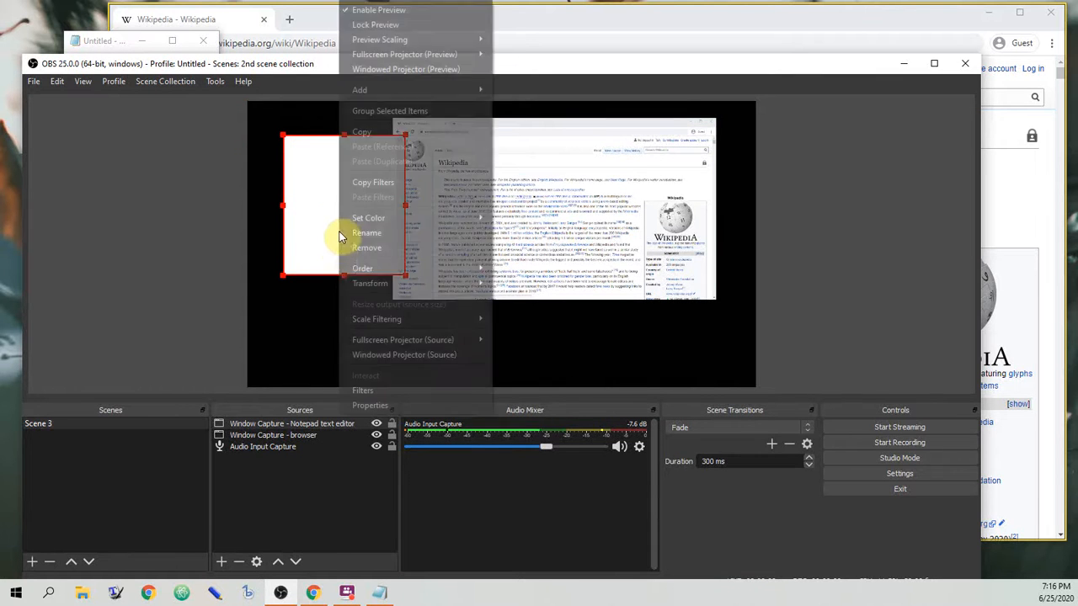
left_click(319, 240)
right_click(321, 237)
mouse_move(359, 283)
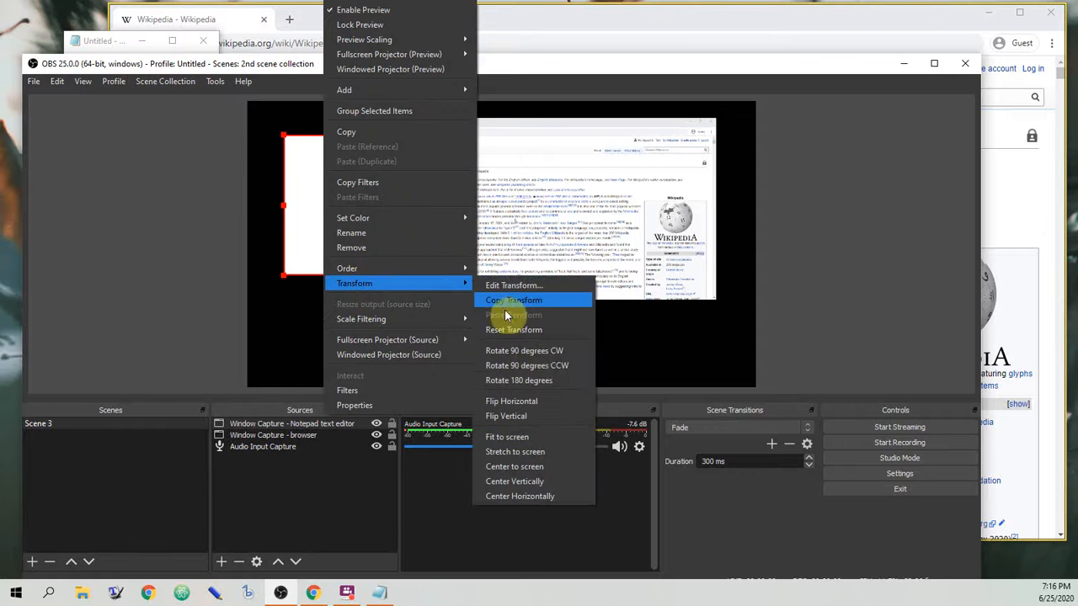
left_click(538, 452)
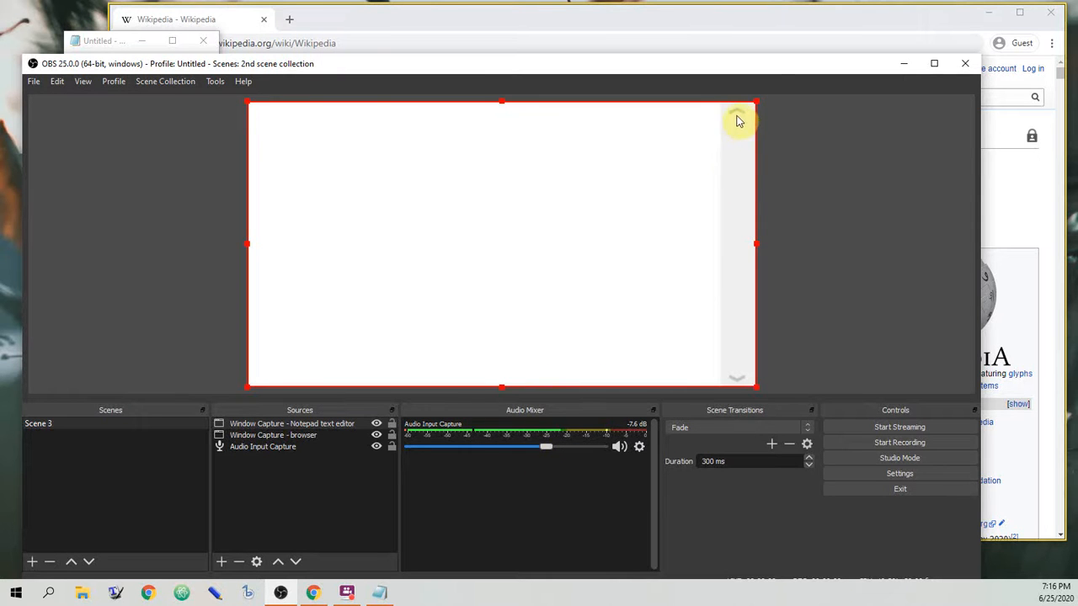
- Apply the Fit to screen transform to the Notepad capture and shift it slightly to the right on the canvas
right_click(533, 165)
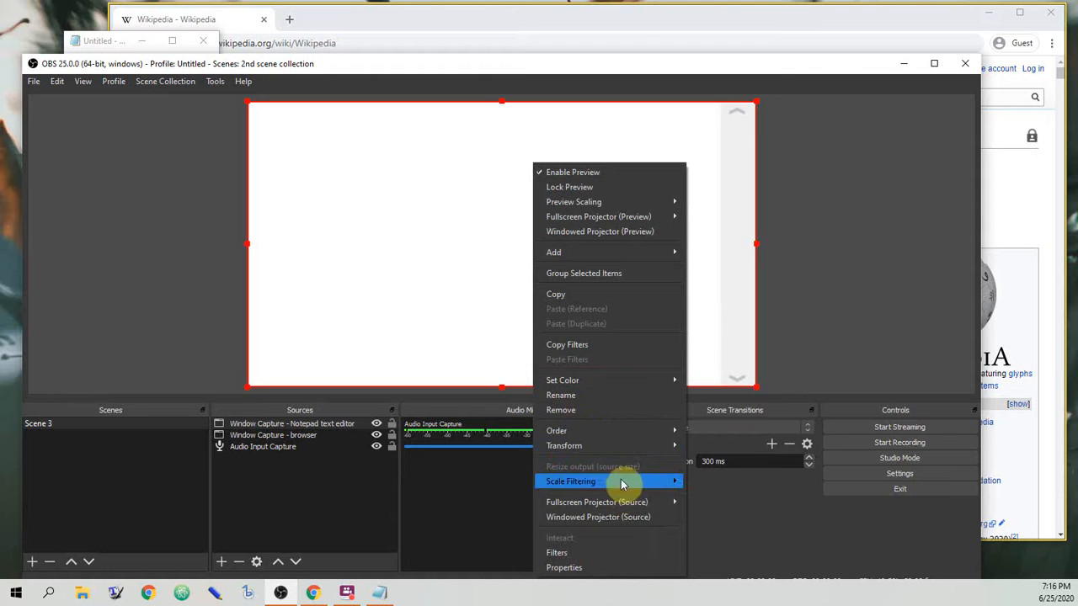
mouse_move(625, 445)
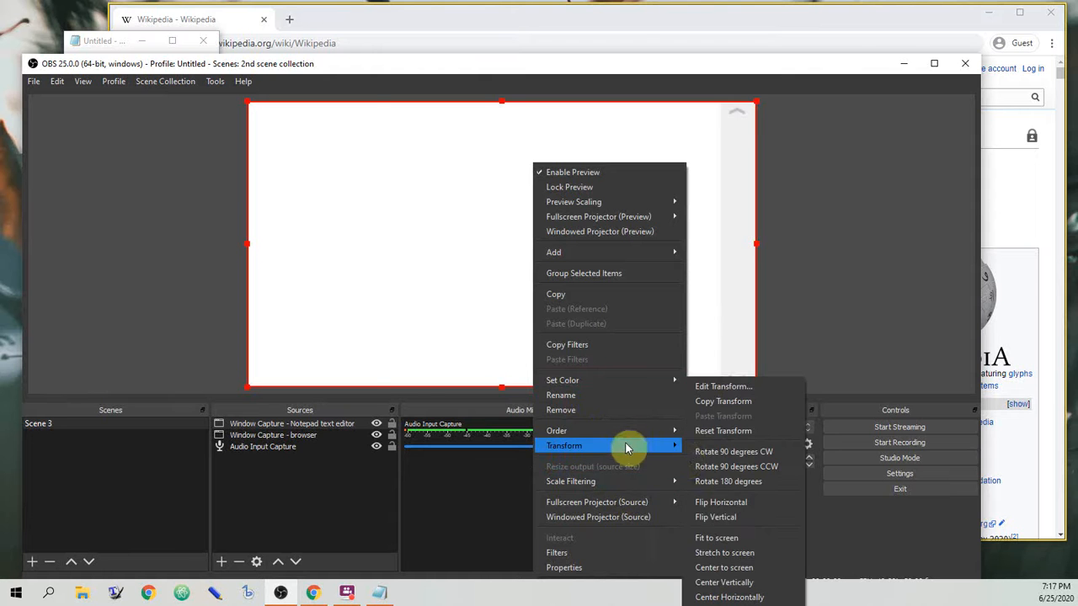
left_click(744, 546)
left_click_drag(426, 264, 492, 365)
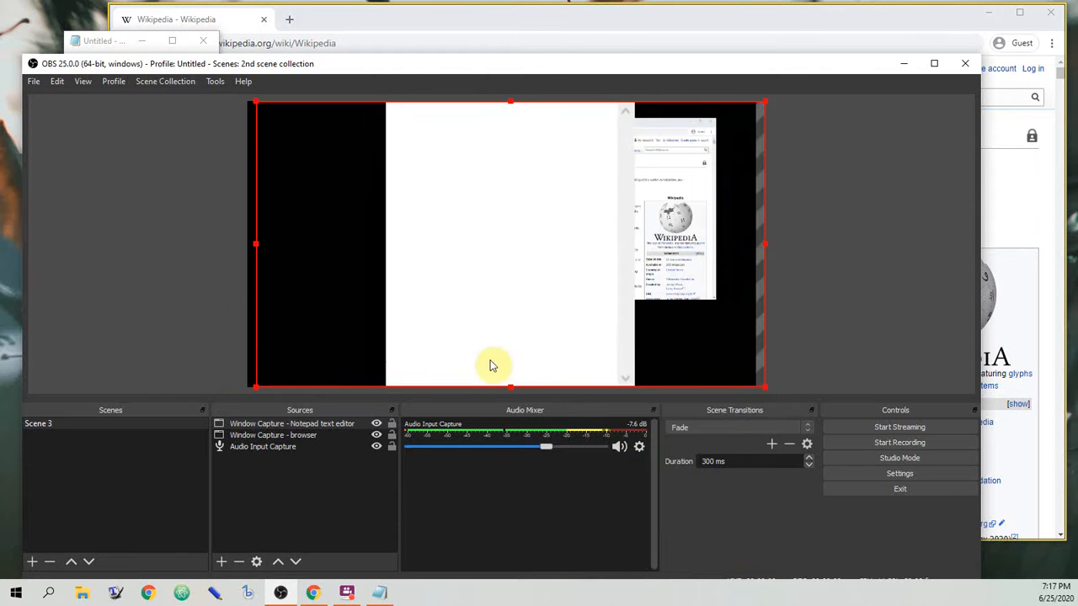
left_click_drag(384, 344, 423, 348)
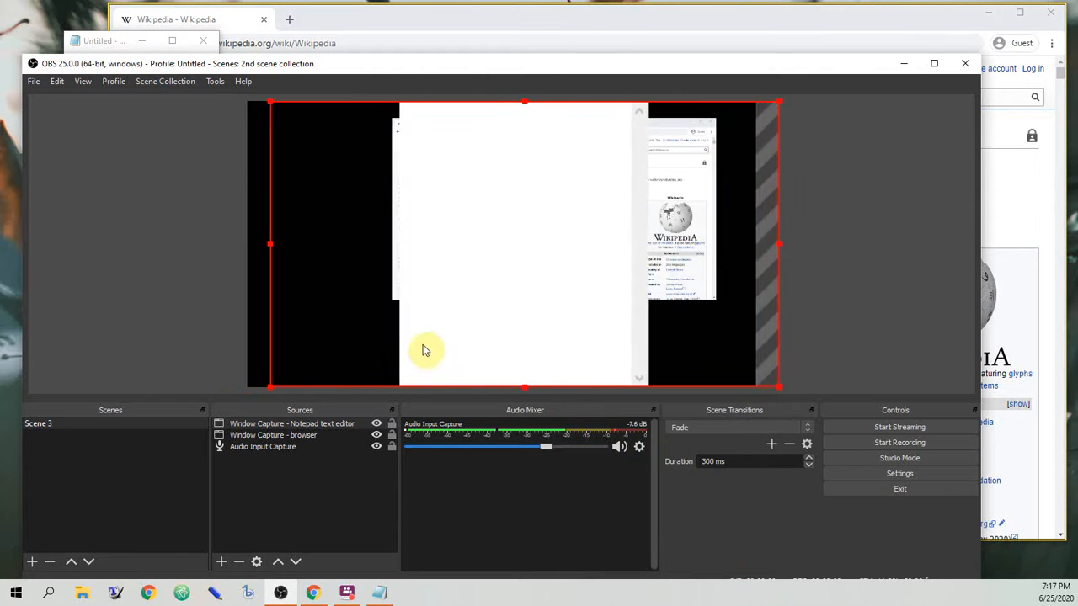
- Make a test edit in Notepad and, back in OBS, shrink the Notepad capture to about two thirds of the canvas width at its lower left
left_click(84, 47)
type("a")
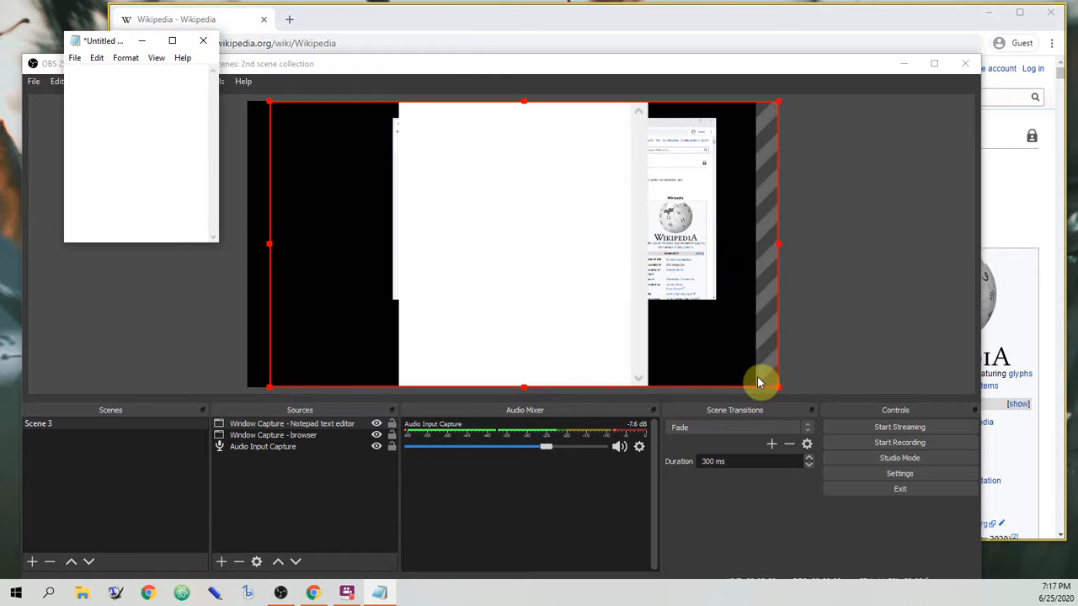
left_click_drag(775, 390, 593, 308)
left_click_drag(365, 277, 330, 304)
- Compare the overlapping Notepad and browser captures and move the Notepad source below the browser source in the stacking order
left_click(587, 247)
left_click(363, 325)
left_click(601, 248)
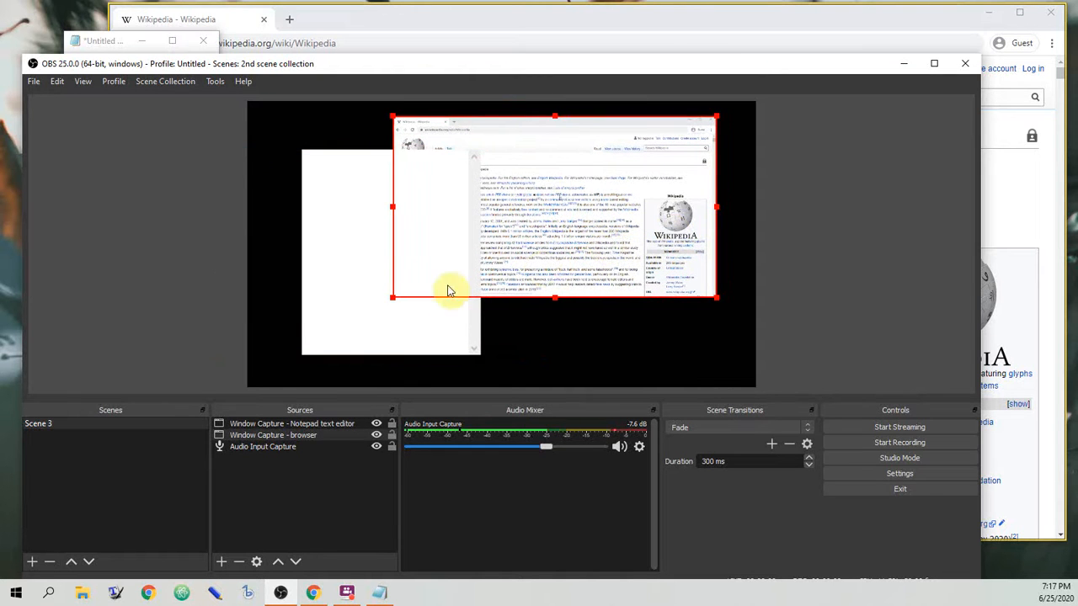
left_click(363, 317)
left_click(577, 366)
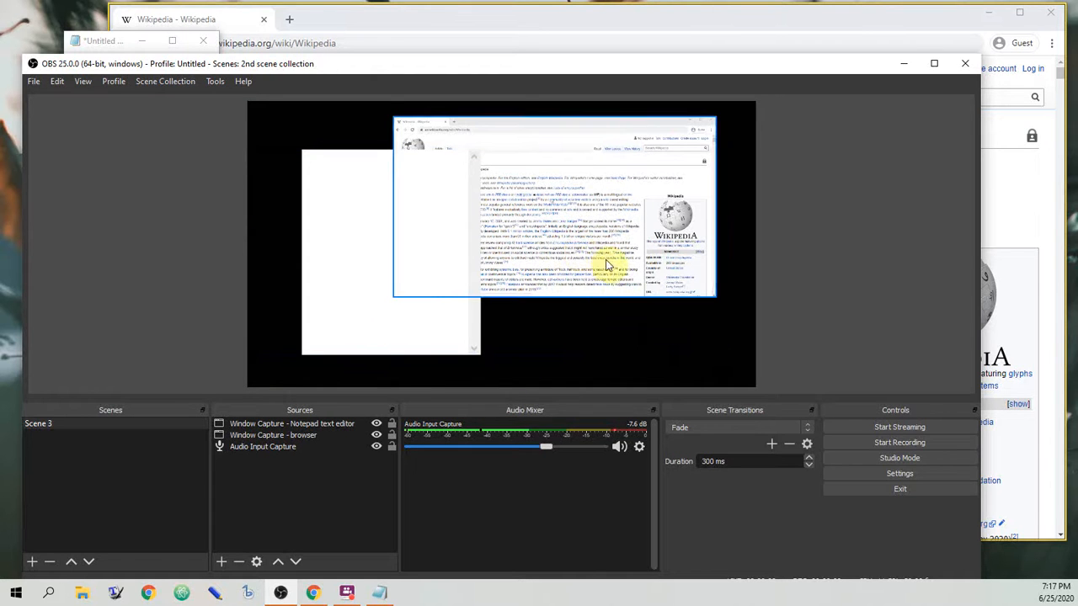
left_click(294, 426)
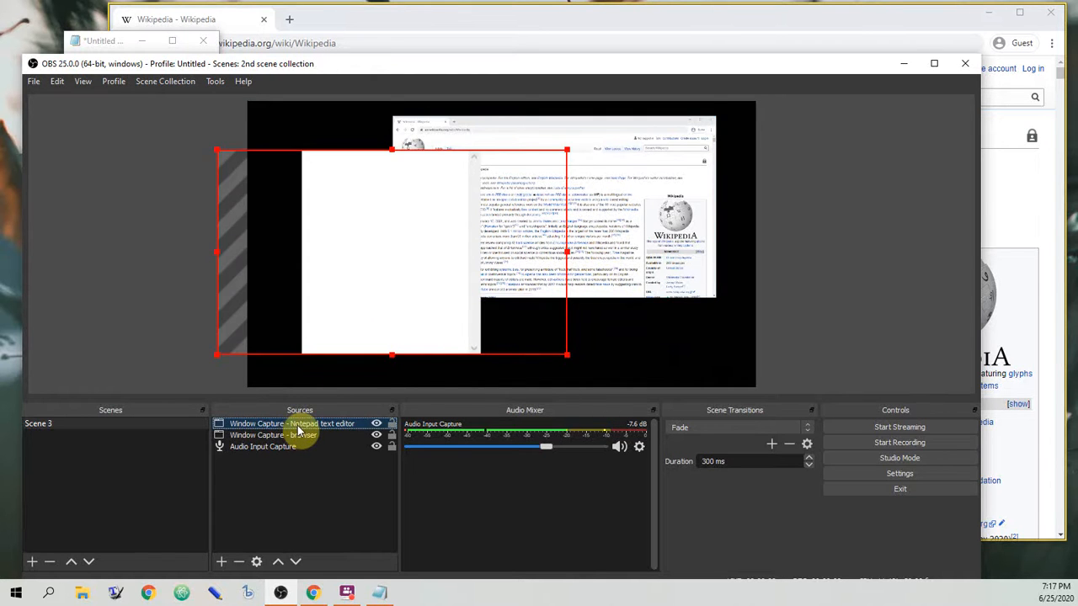
left_click_drag(299, 435, 301, 431)
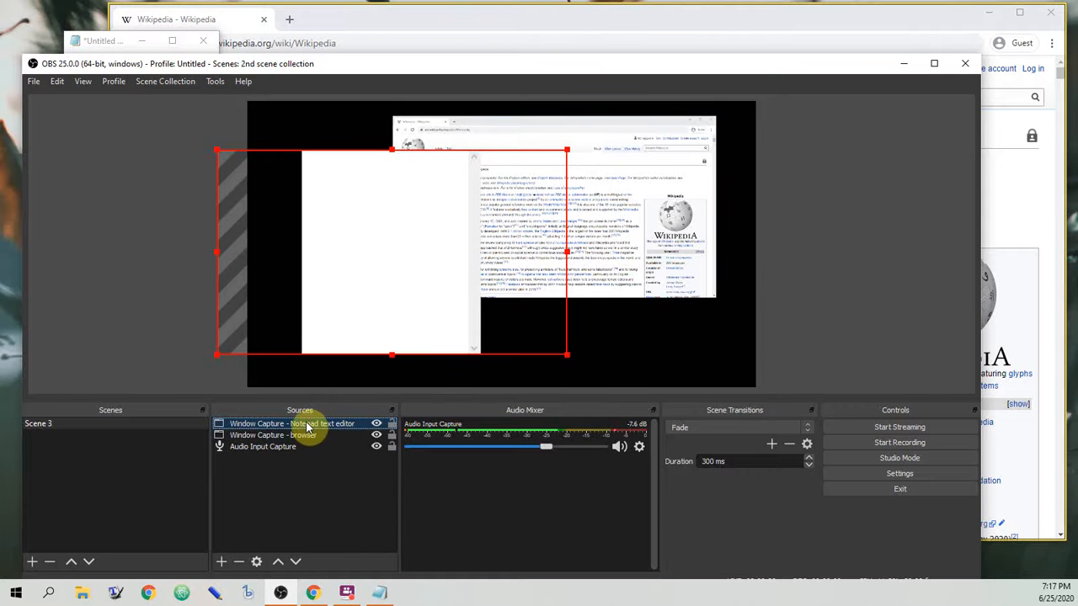
left_click(296, 562)
left_click(589, 265)
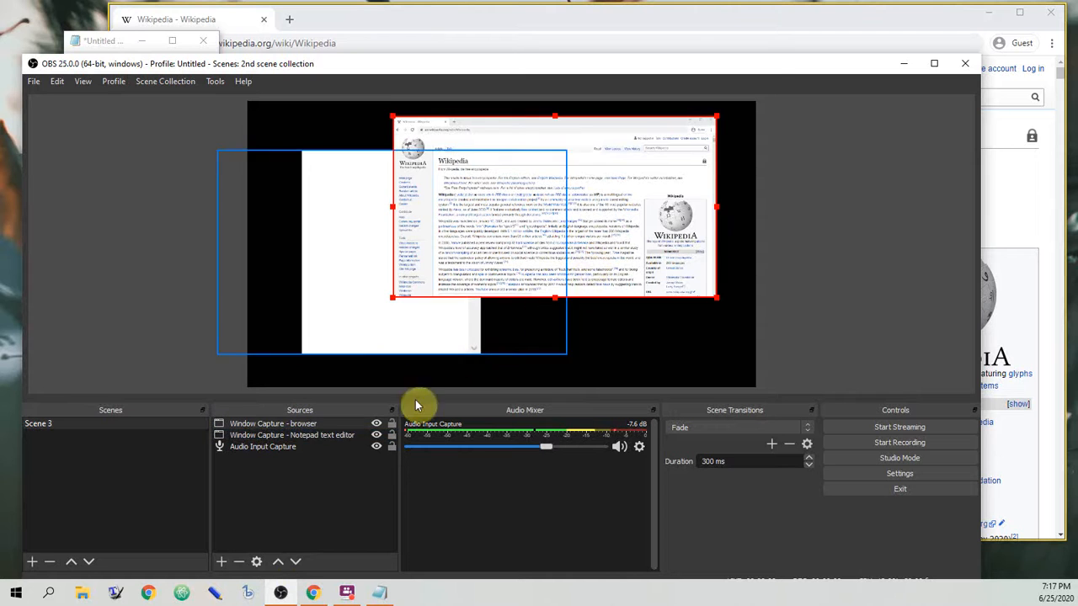
left_click(297, 426)
left_click(586, 234)
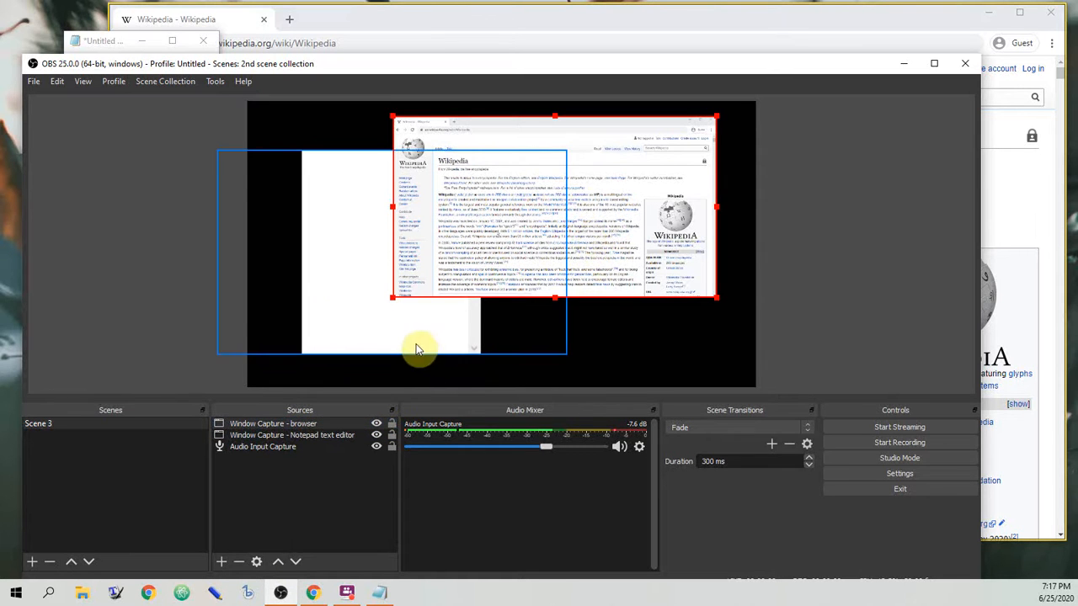
left_click(543, 362)
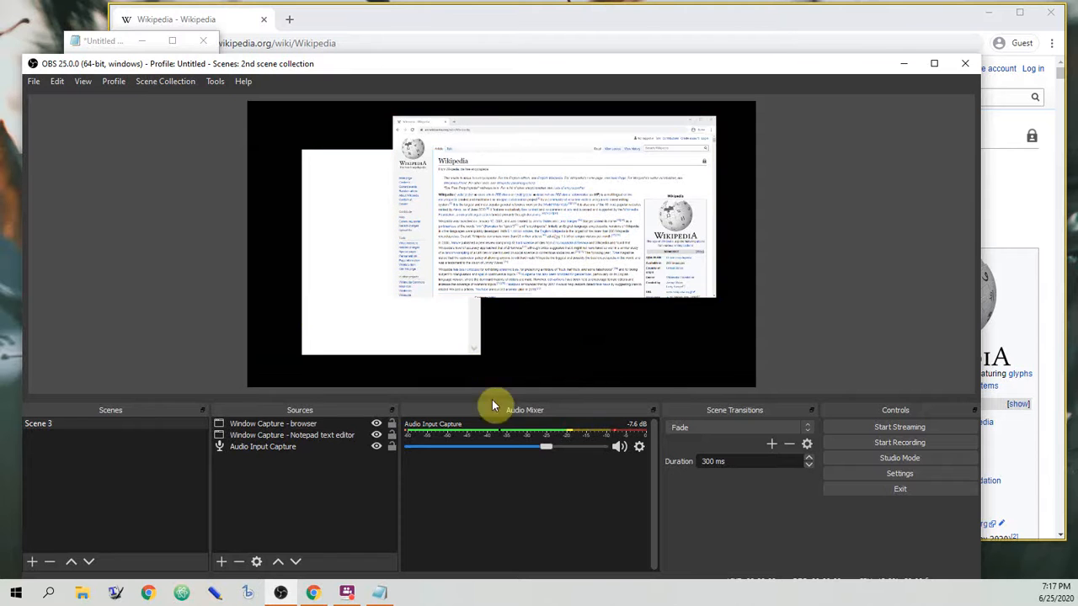
- Add a new video capture device source, keeping the name Video Capture Device
left_click(221, 561)
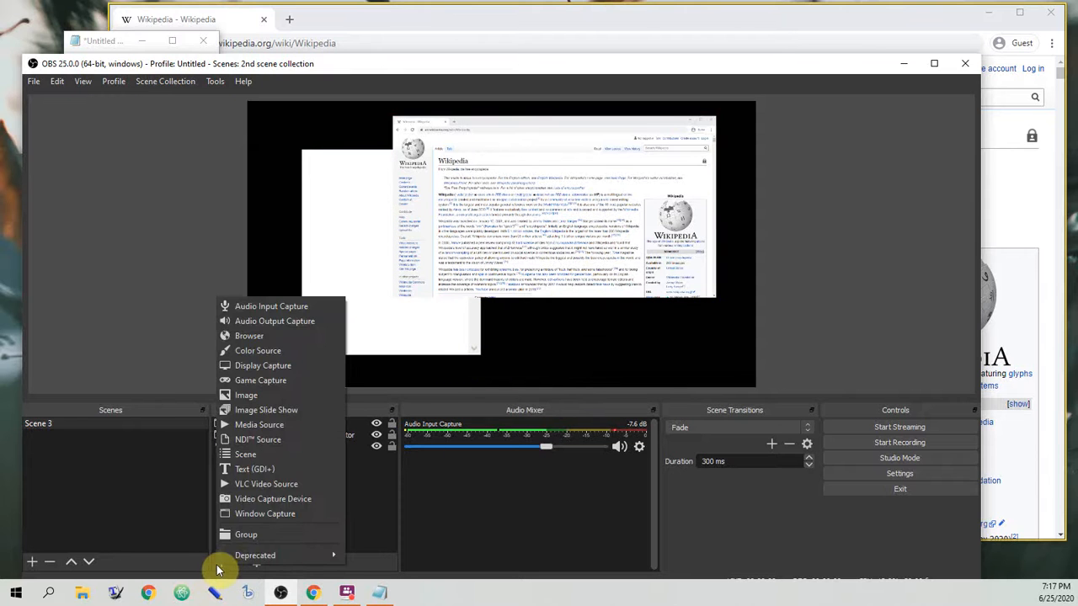
left_click(276, 502)
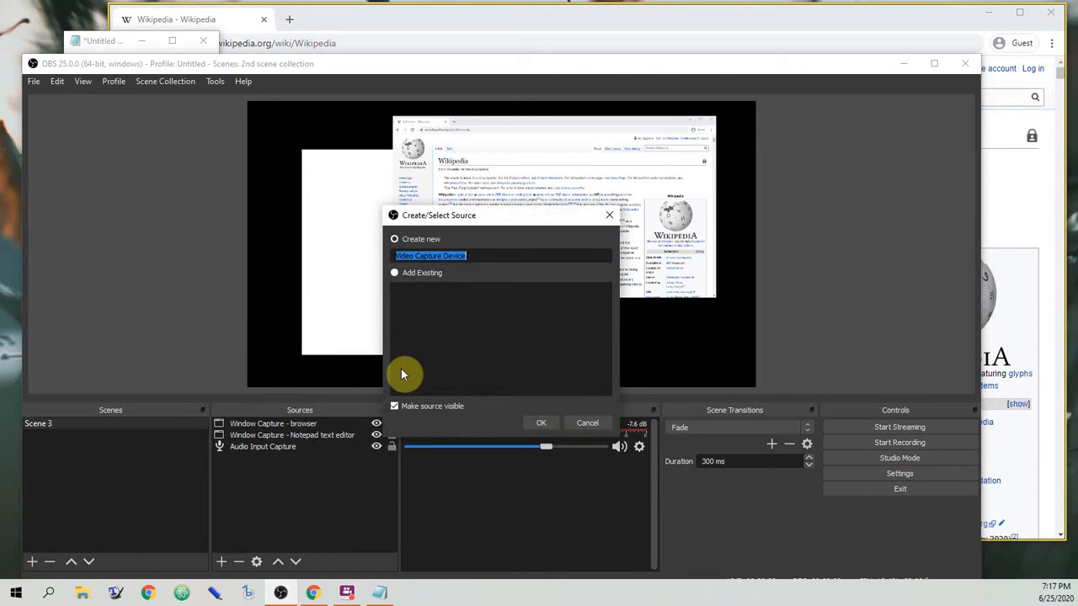
left_click(491, 259)
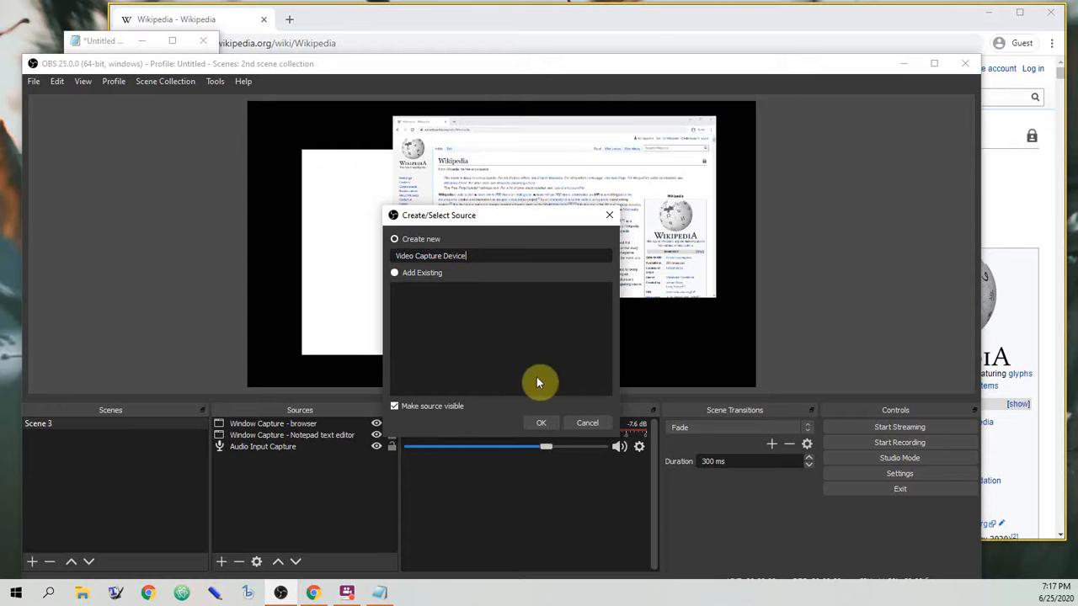
left_click(539, 424)
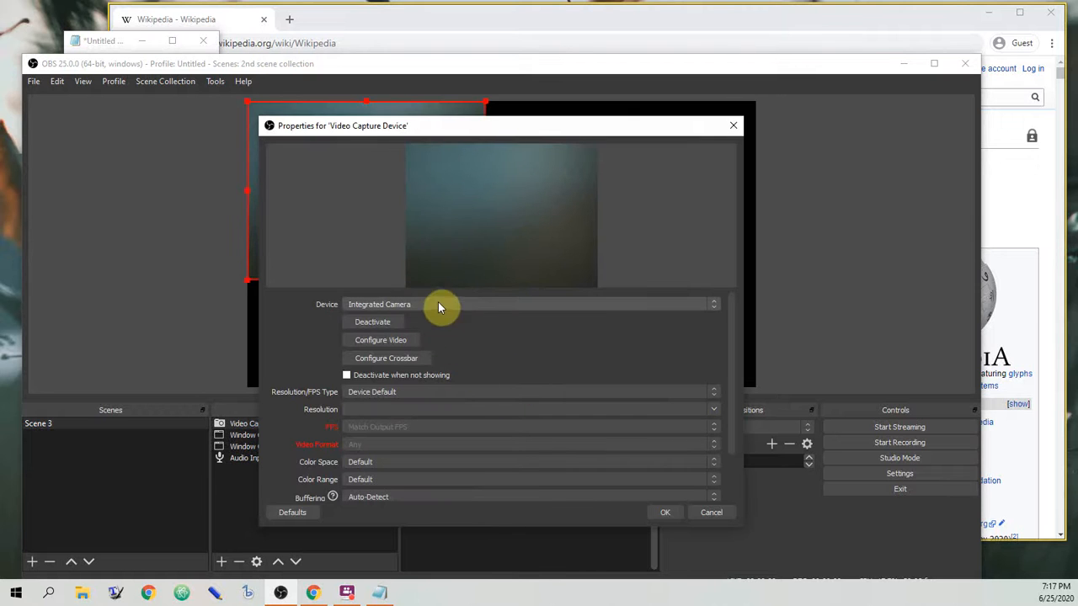
- Set the video source's device to Logitech HD Webcam C270 and accept its properties
left_click(451, 305)
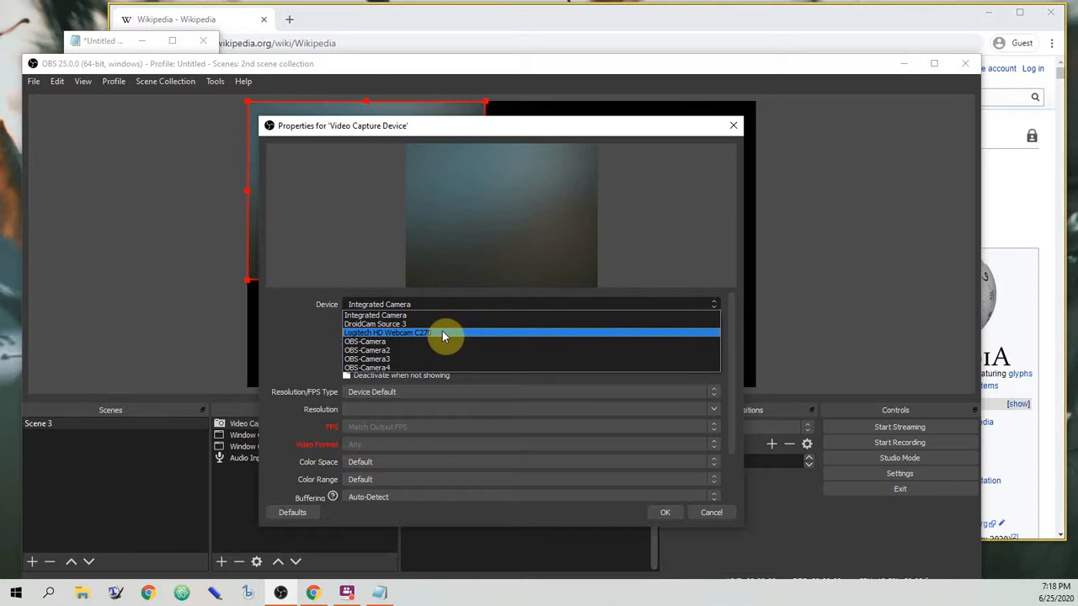
left_click(443, 333)
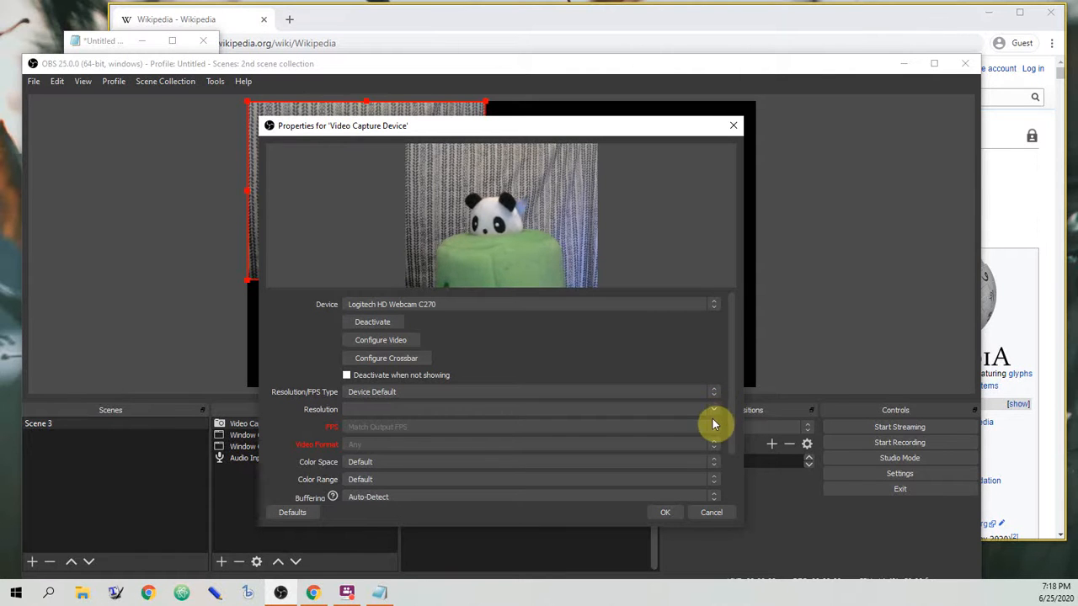
left_click(669, 514)
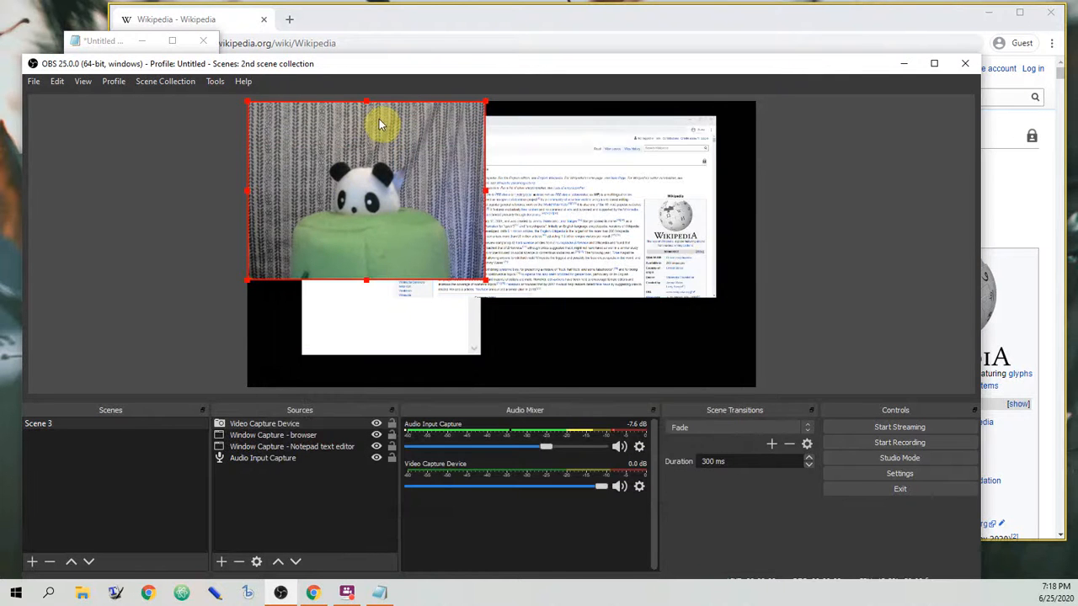
- Move the webcam capture to the canvas's lower middle, place its source directly below the browser source, and check the stacking order
left_click_drag(376, 139, 500, 237)
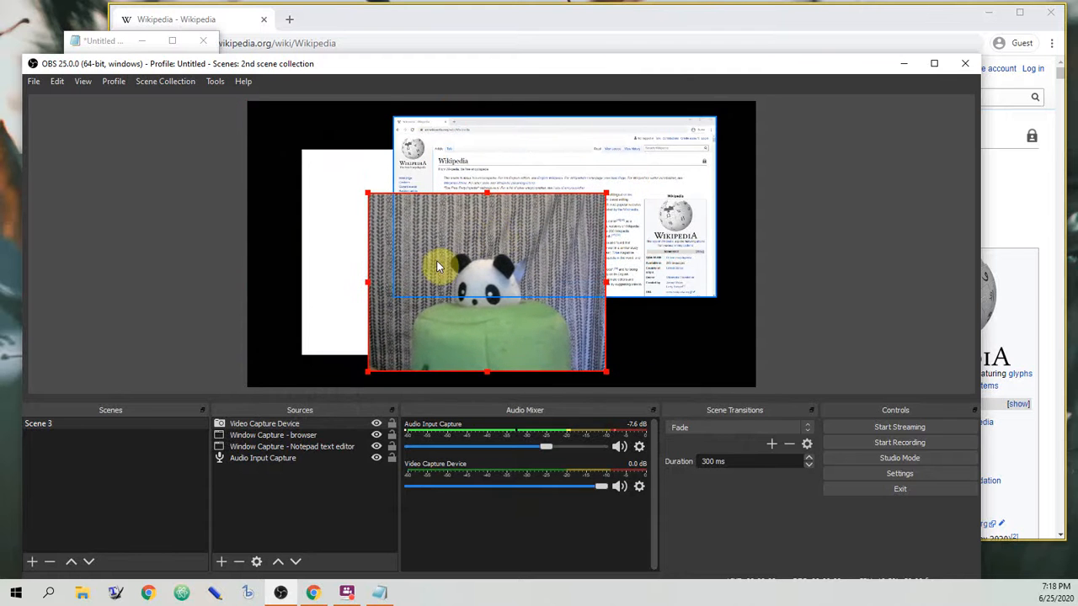
left_click(295, 424)
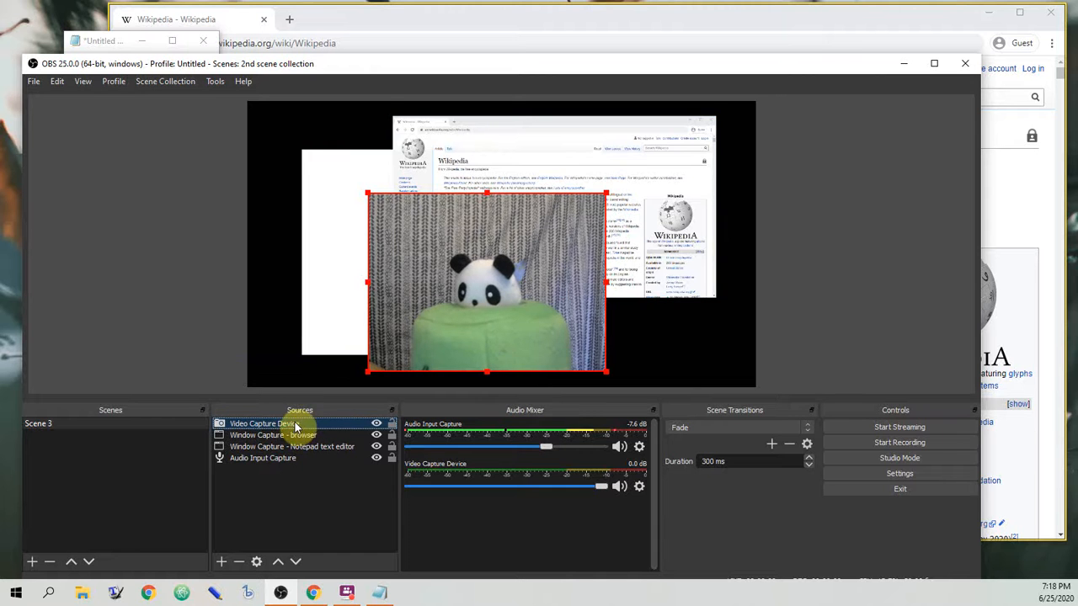
left_click(295, 562)
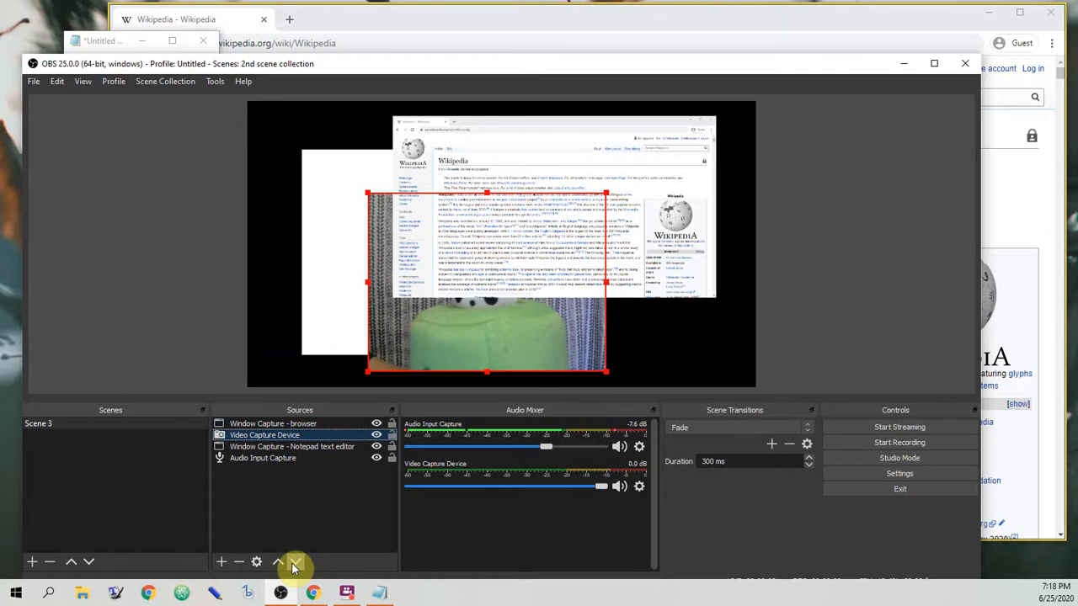
left_click(308, 424)
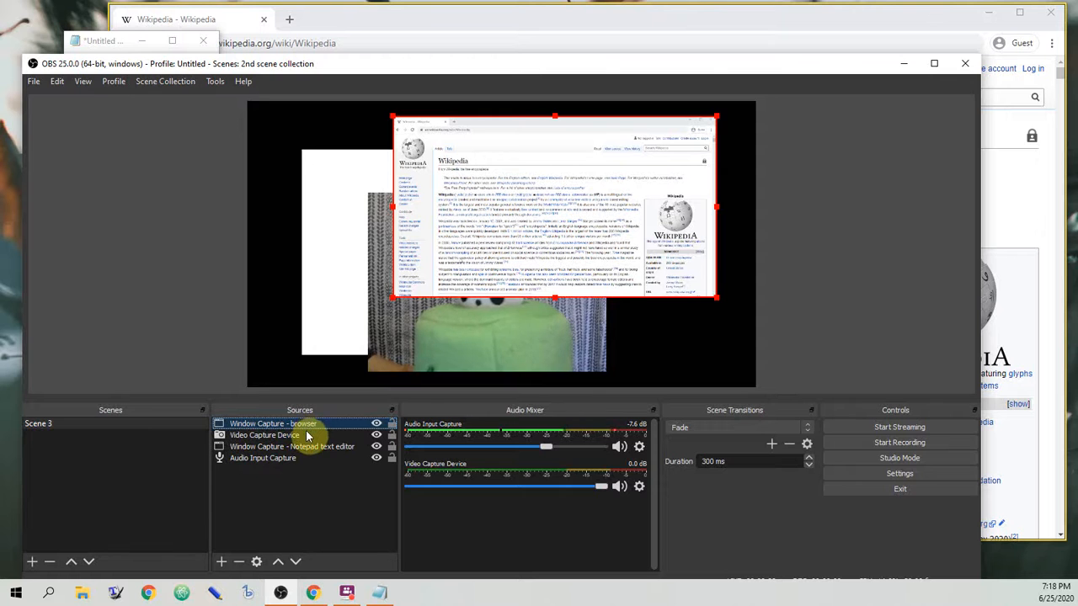
left_click(307, 435)
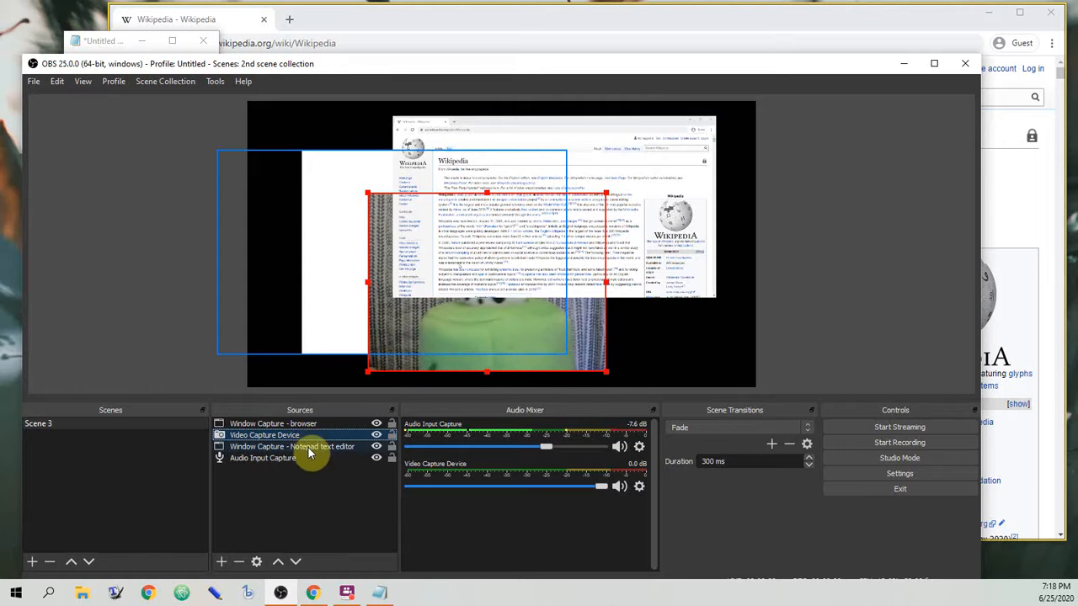
left_click(309, 446)
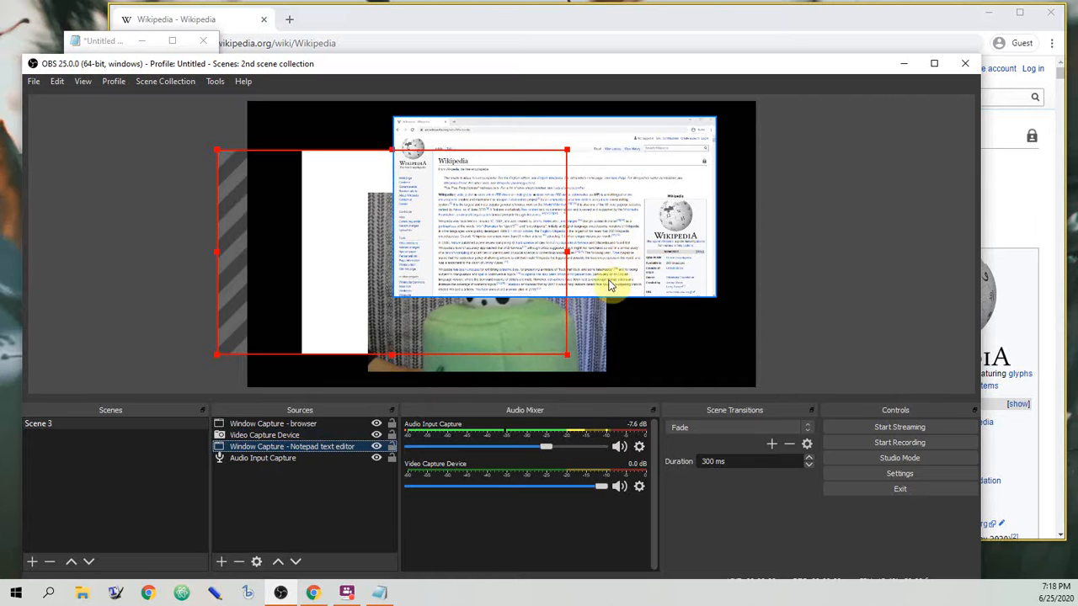
- Hide the Video Capture Device source and enlarge the browser capture to fill the whole canvas
left_click(376, 436)
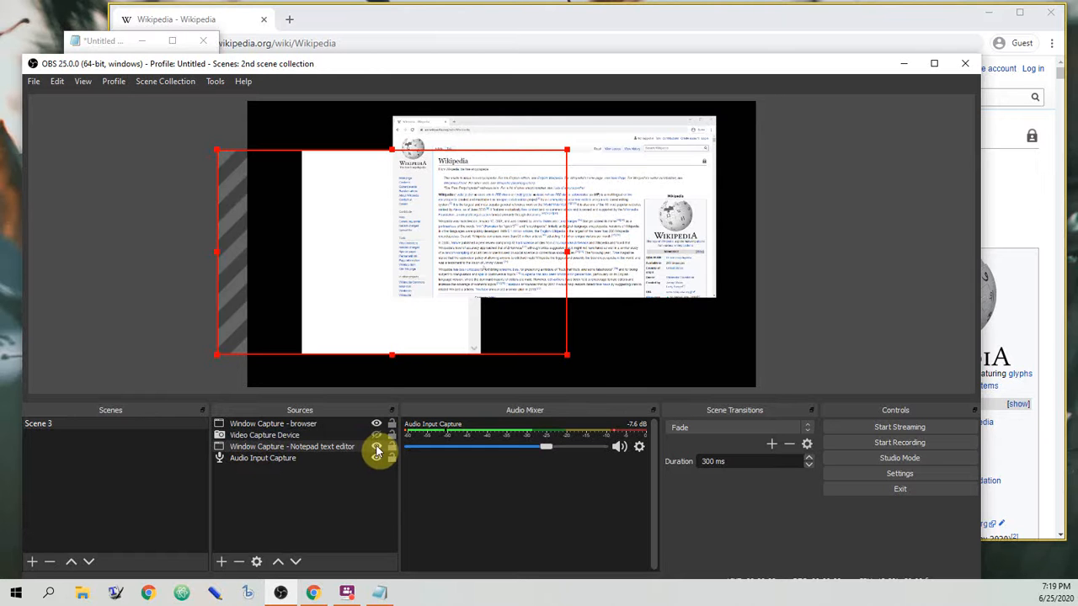
left_click(376, 447)
left_click(679, 236)
left_click_drag(654, 255, 527, 244)
left_click_drag(573, 285, 683, 392)
- Move the Notepad text editor capture source above all the other sources in the stacking order
left_click(295, 437)
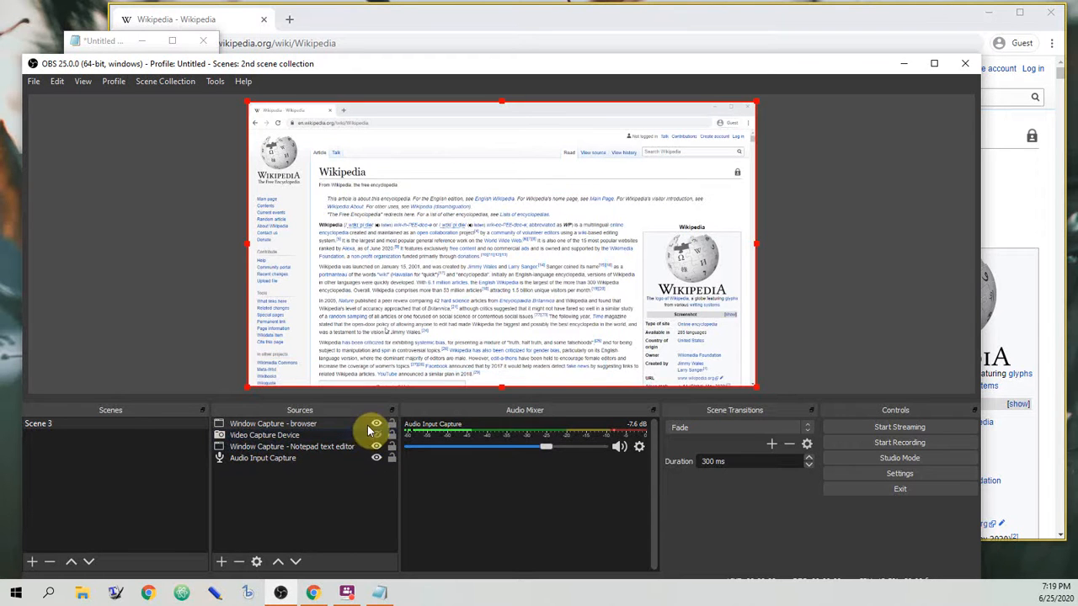
left_click(316, 447)
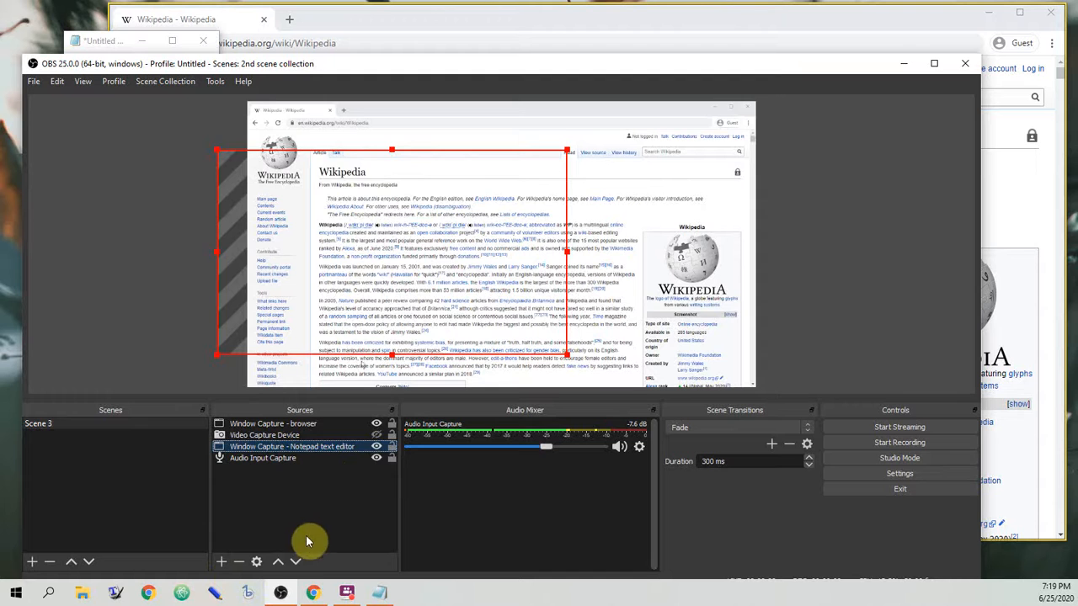
left_click(278, 561)
left_click(278, 561)
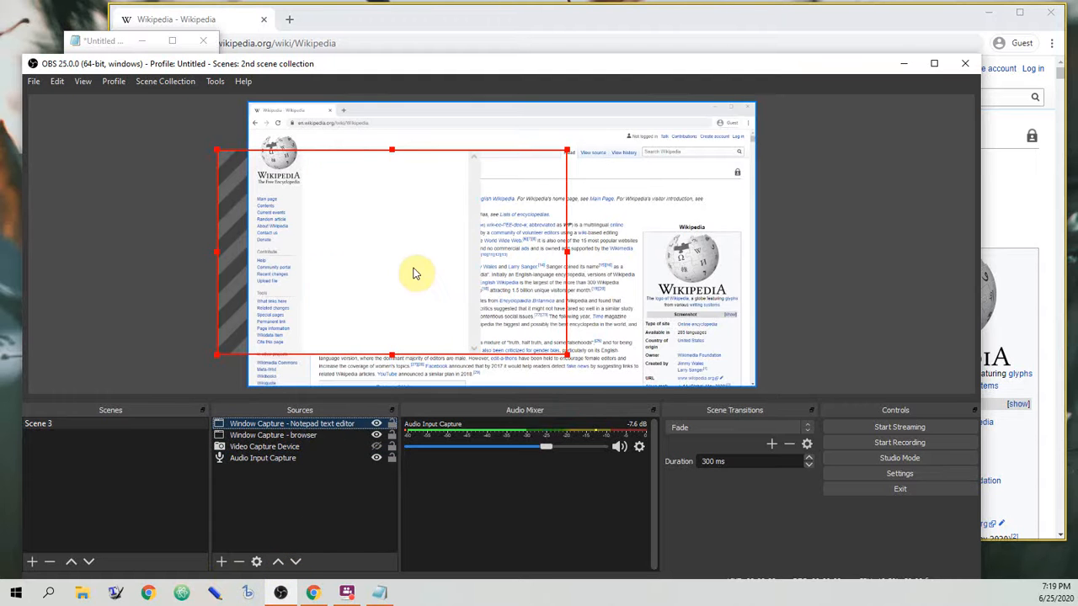
- Shrink the Notepad capture and position it over the webpage's header area near the canvas's upper middle
mouse_move(427, 303)
left_mouse_down()
mouse_move(435, 289)
mouse_move(421, 270)
mouse_move(440, 302)
mouse_move(432, 295)
left_mouse_up()
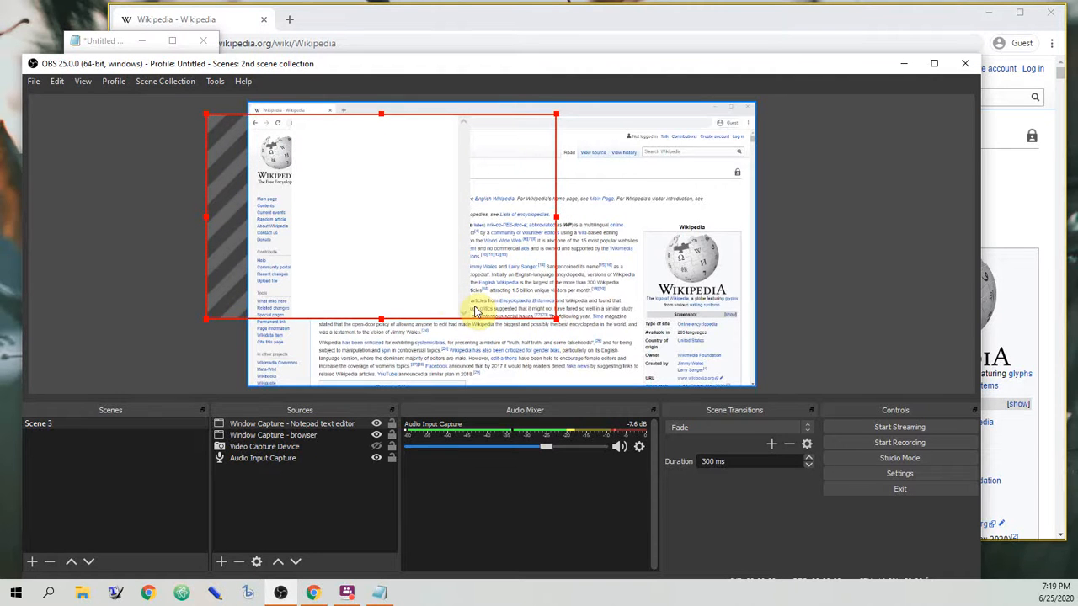
left_click_drag(557, 321, 359, 196)
left_click_drag(305, 167, 446, 160)
left_click(432, 165)
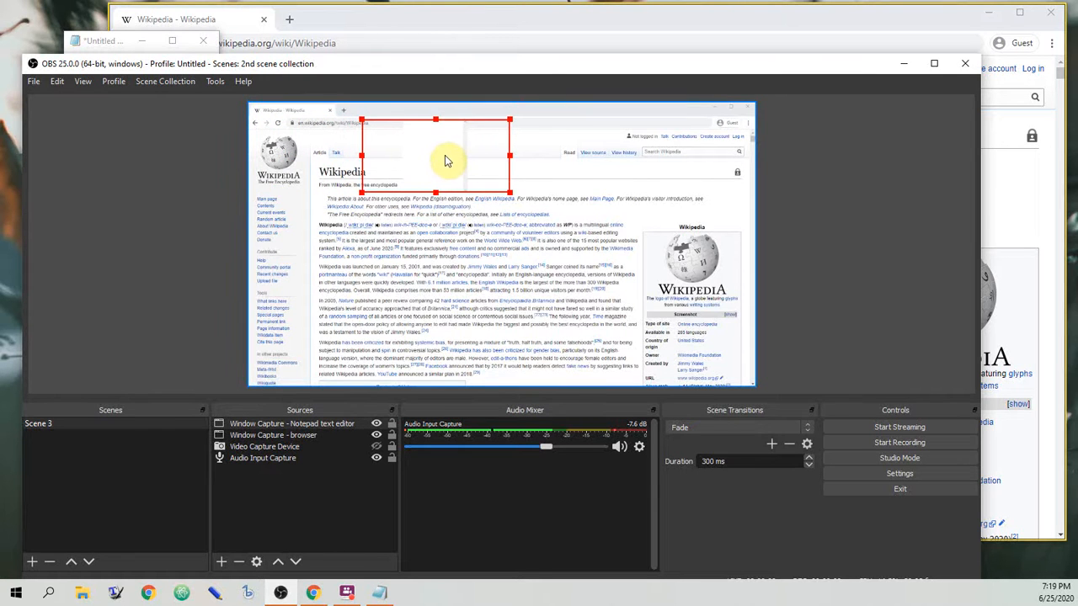
left_click_drag(413, 157, 421, 158)
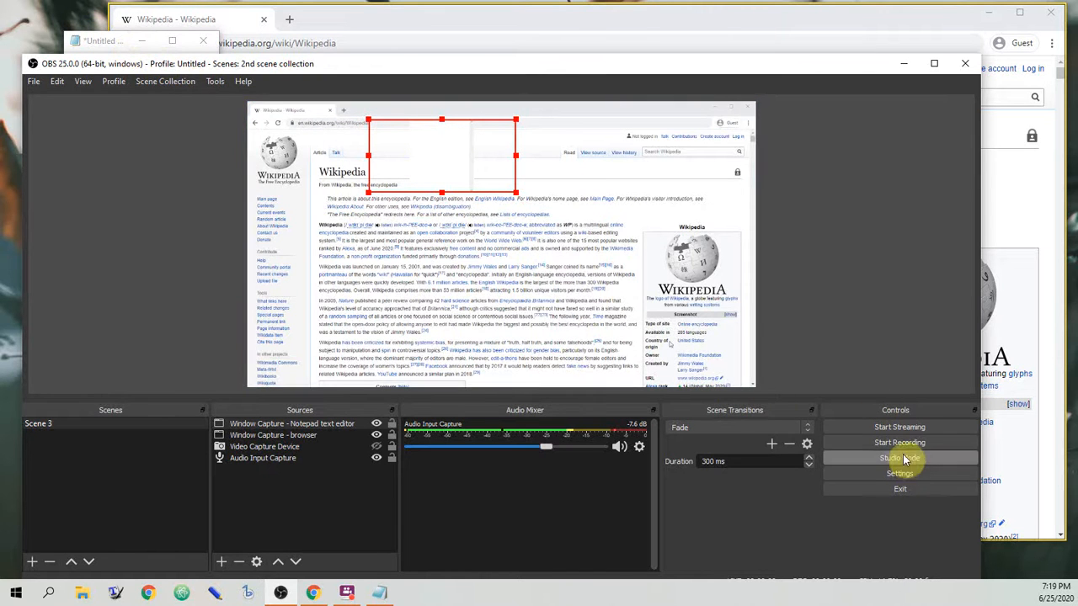
- Write "When you visit this webpage, it might look different." in Notepad and shift its capture slightly to the right on the canvas
left_click(97, 42)
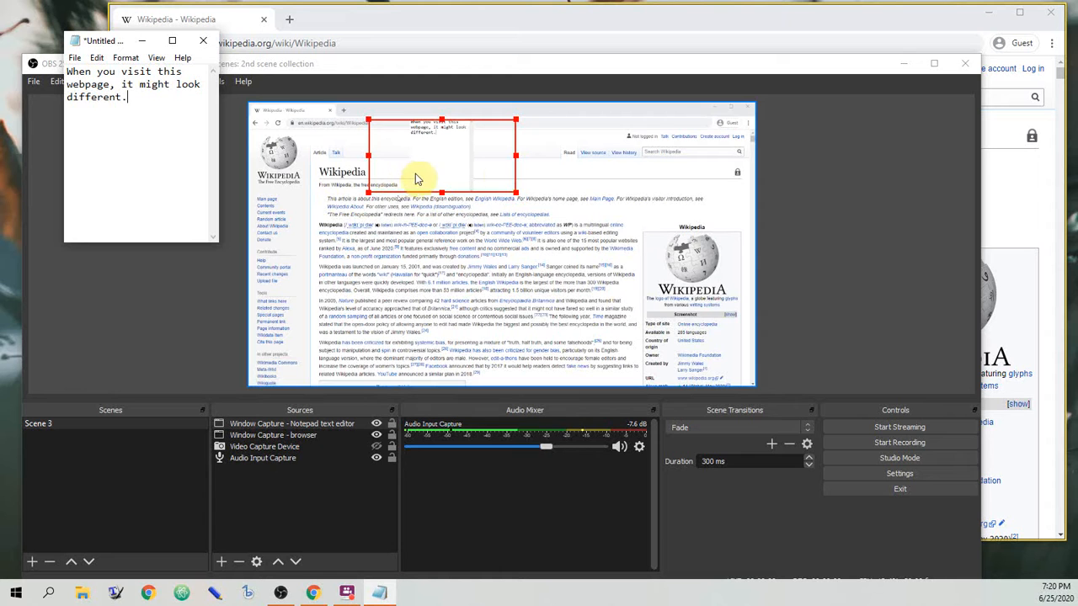
mouse_move(439, 177)
left_mouse_down()
mouse_move(474, 195)
mouse_move(459, 179)
left_mouse_up()
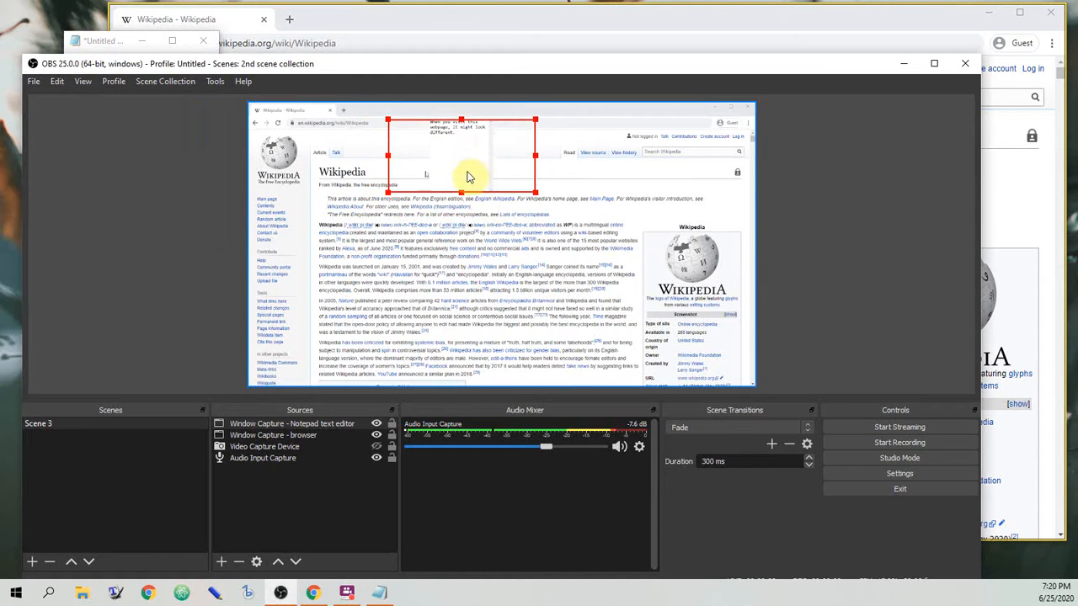
left_click(452, 139)
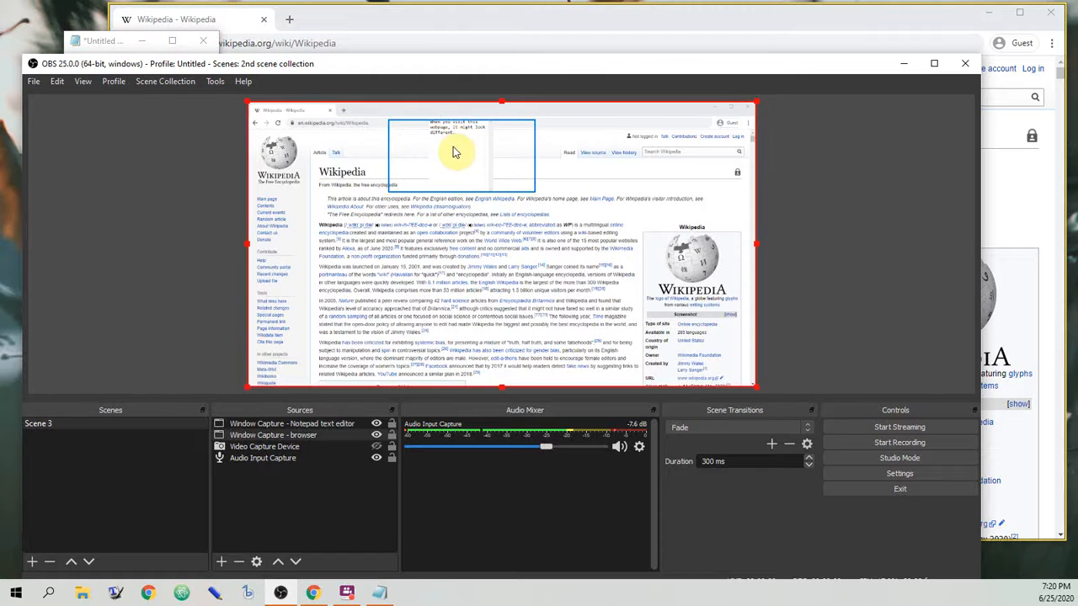
- Reshape the Notepad window to be short and wide so the sentence fits on one line, and insert a blank line above it
left_click(101, 40)
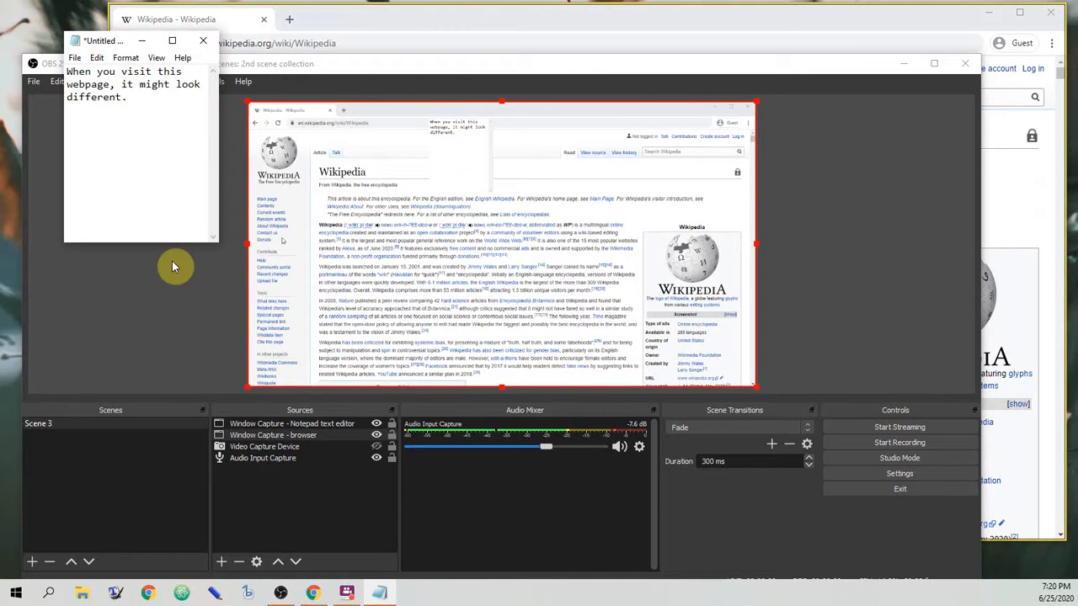
left_click_drag(170, 243, 177, 120)
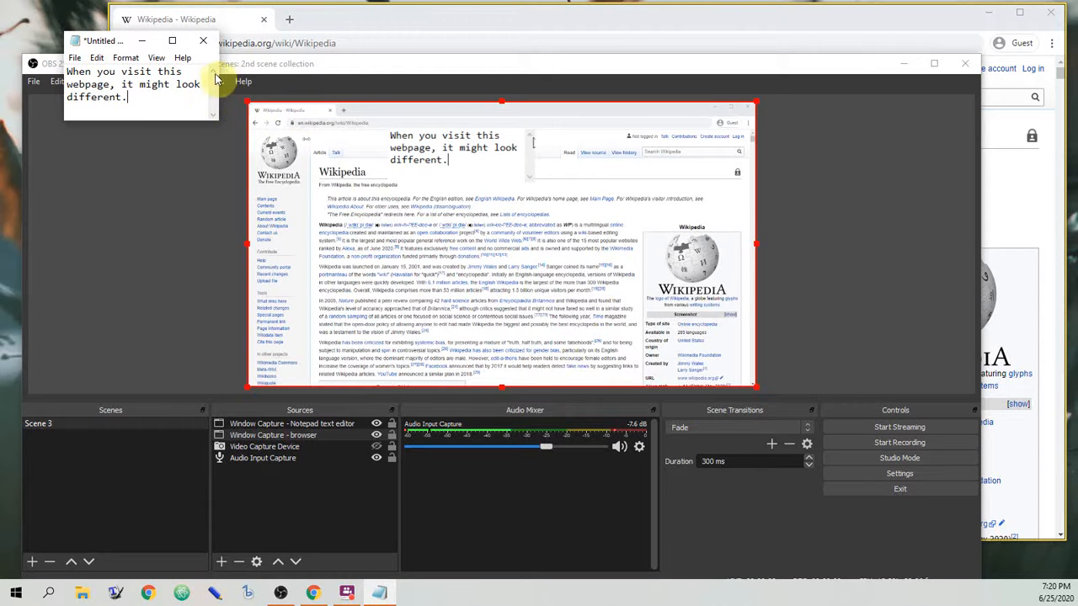
left_click_drag(221, 86, 419, 110)
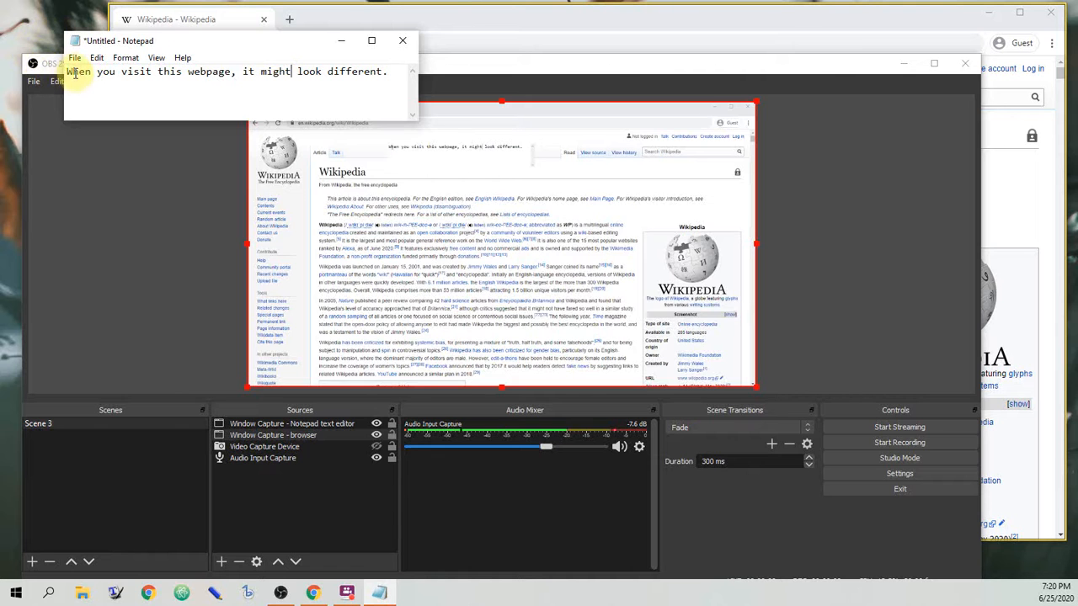
key("Return")
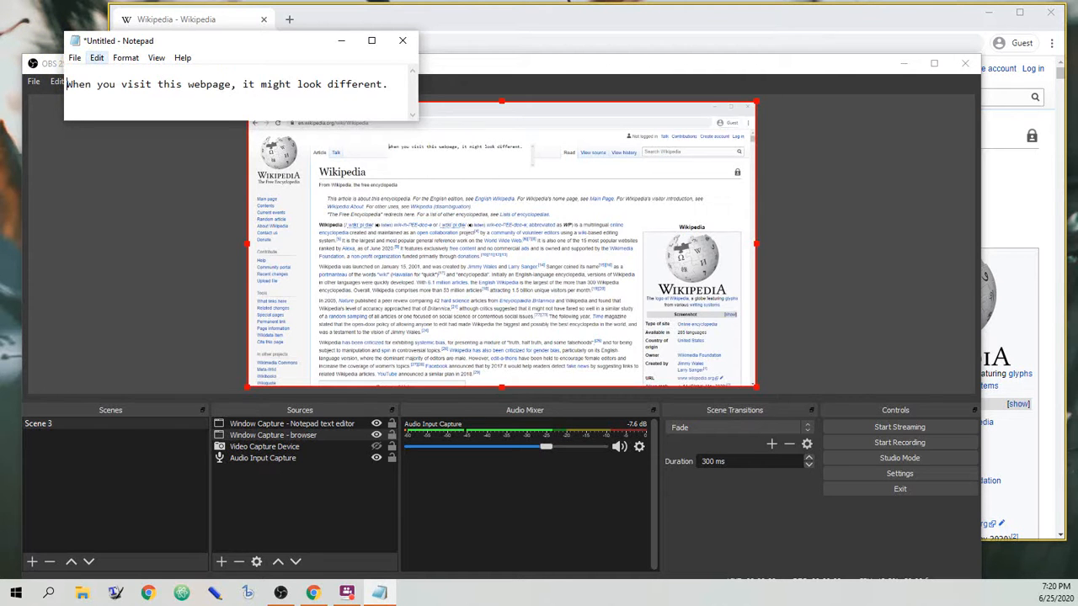
left_click(447, 164)
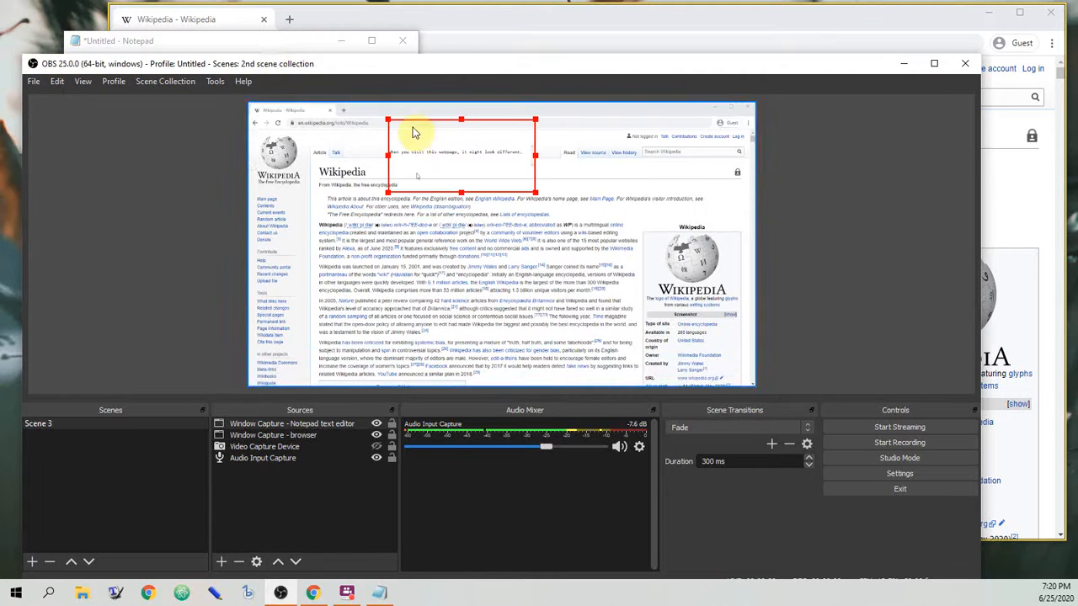
left_click(223, 42)
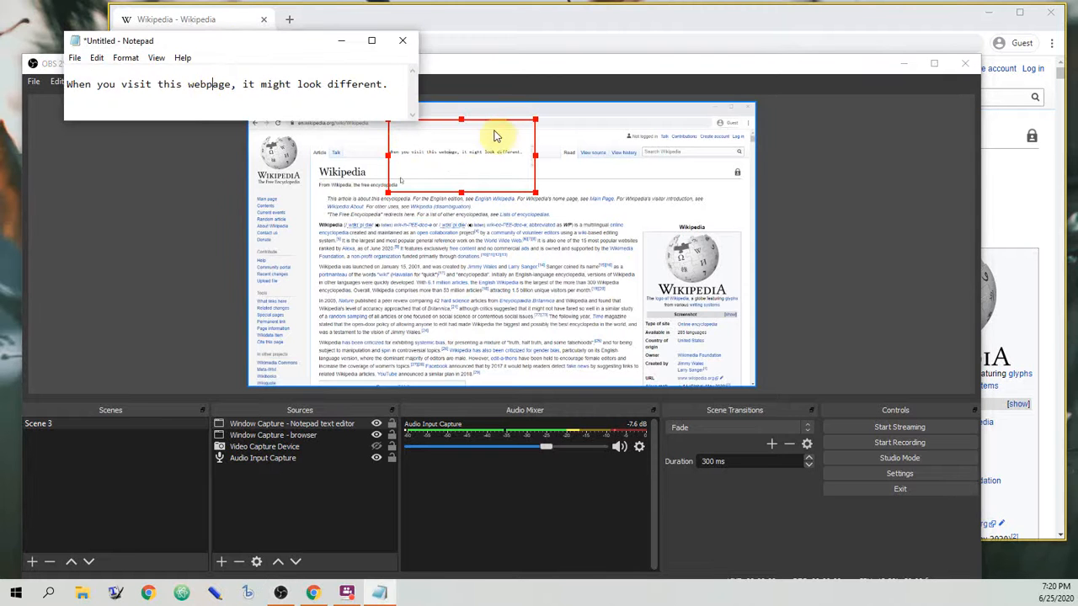
left_click(513, 67)
left_click(469, 163)
left_click_drag(459, 171, 436, 164)
left_click(536, 231)
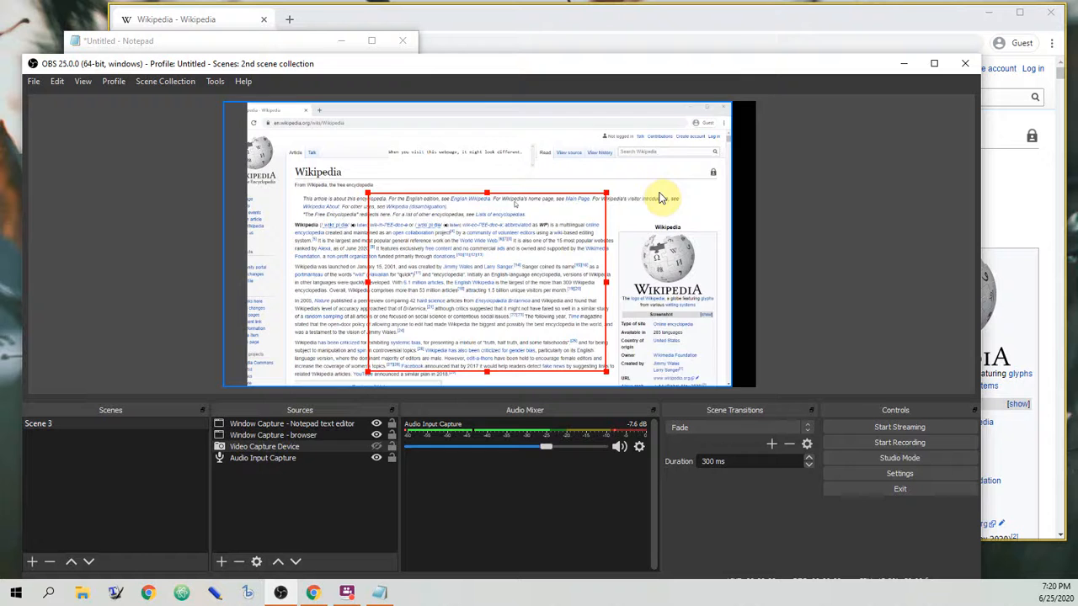
left_click_drag(661, 197, 683, 200)
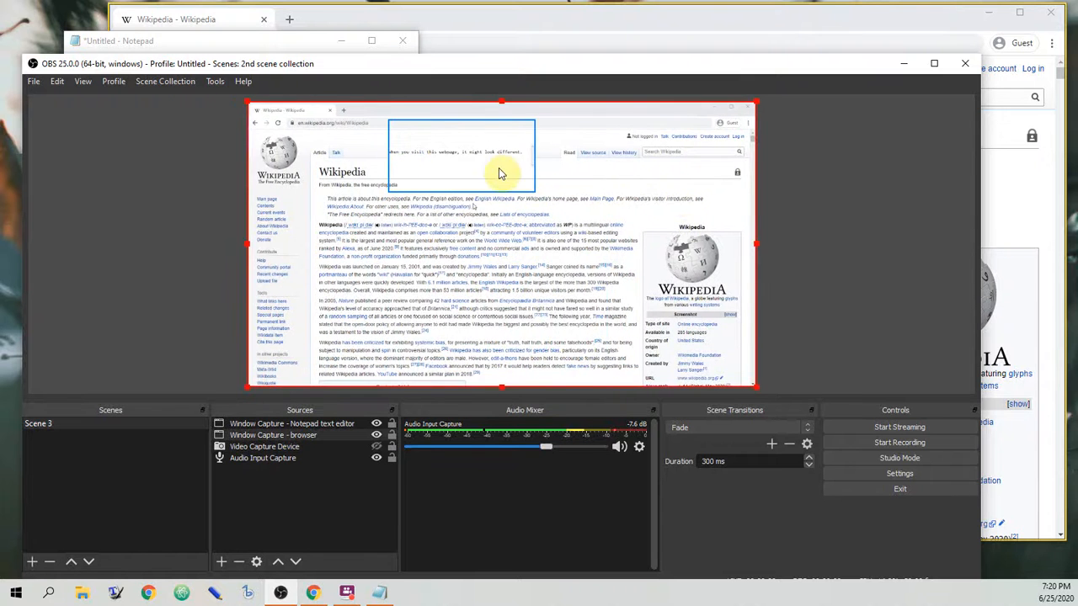
- Enlarge the Notepad capture into a wide banner across the canvas's upper part, hiding the browser source only while resizing
left_click(491, 168)
left_click(377, 433)
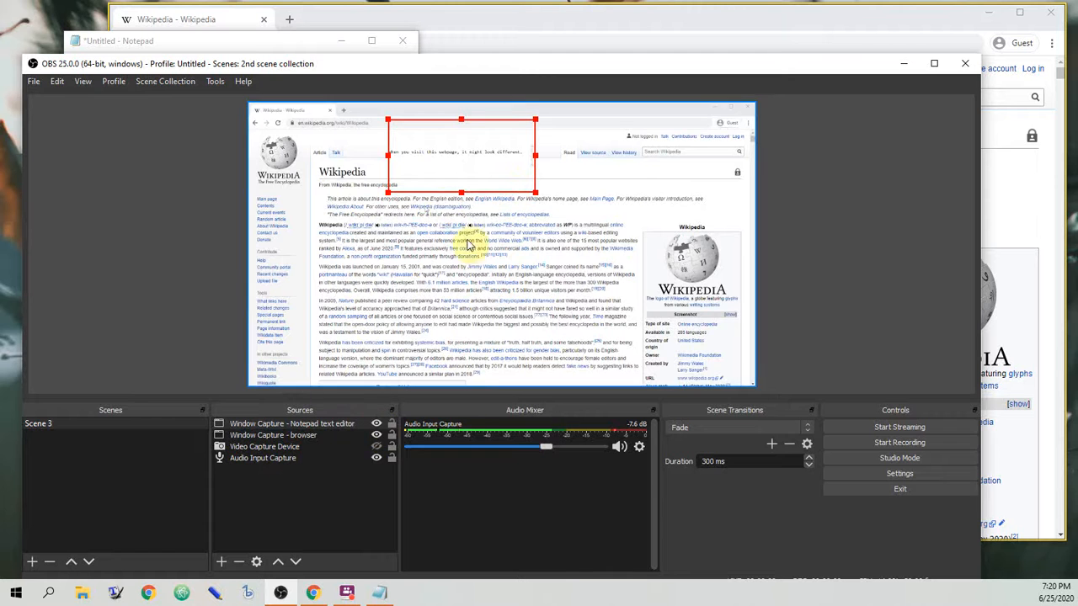
left_click(376, 437)
left_click(376, 436)
left_click(376, 436)
left_click_drag(535, 192, 617, 149)
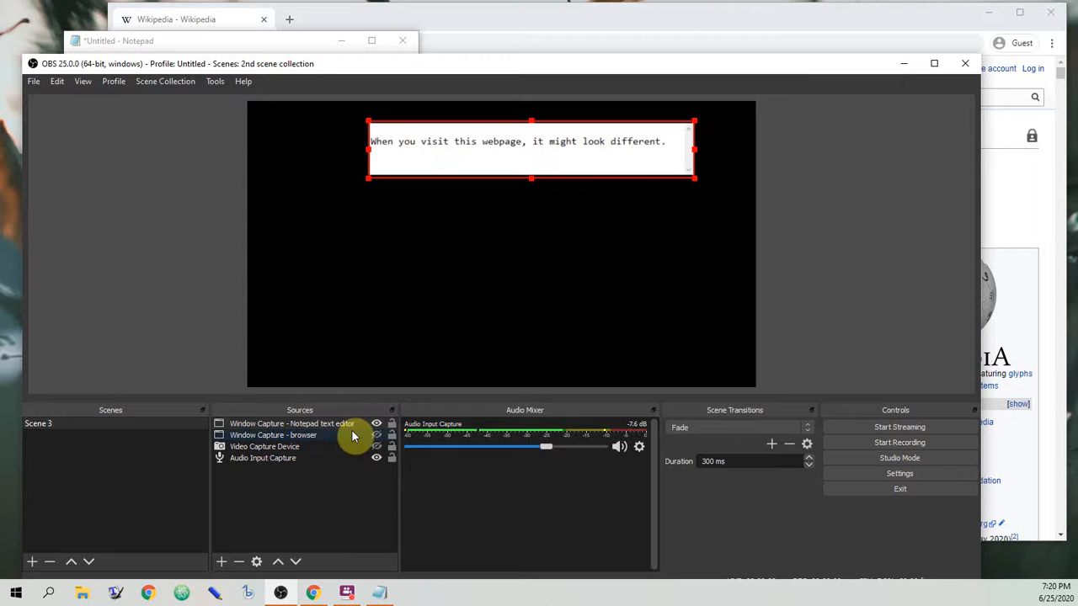
left_click(376, 435)
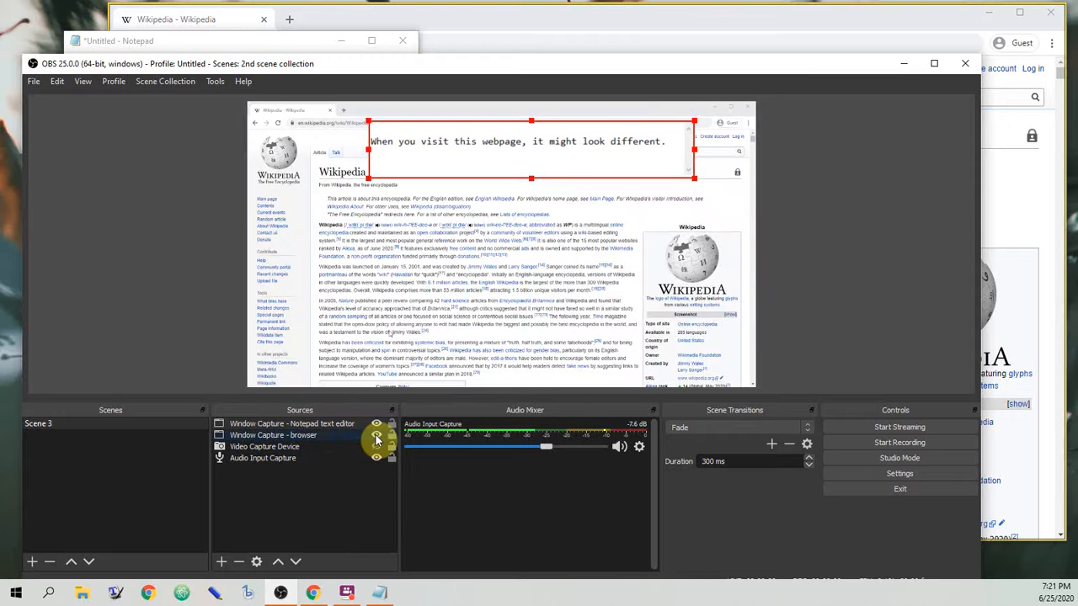
- Show the Video Capture Device source again and move it above all the other sources
left_click(526, 229)
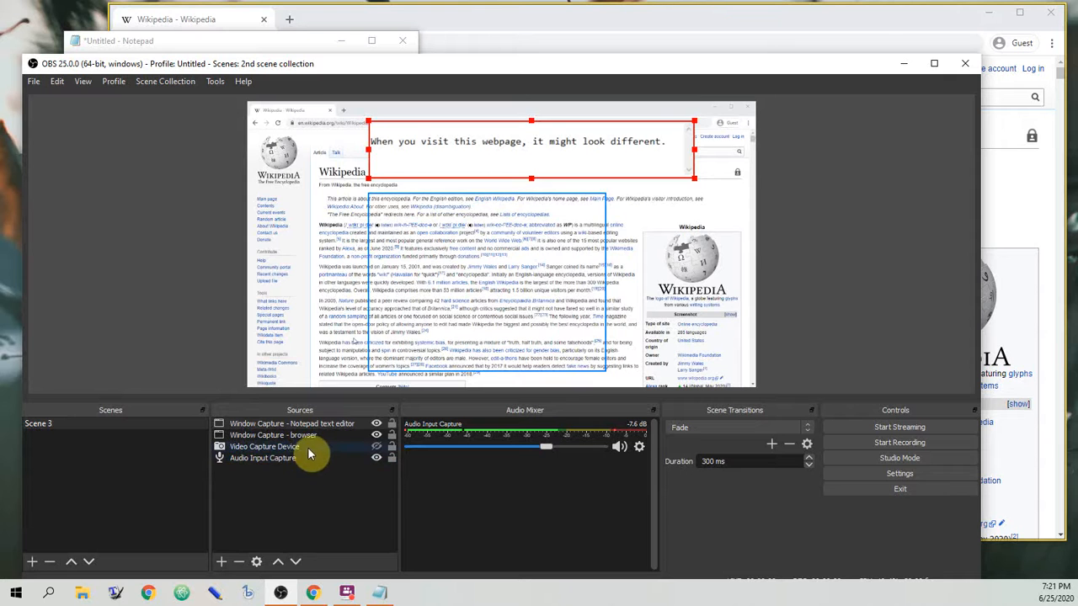
left_click(308, 448)
left_click(376, 446)
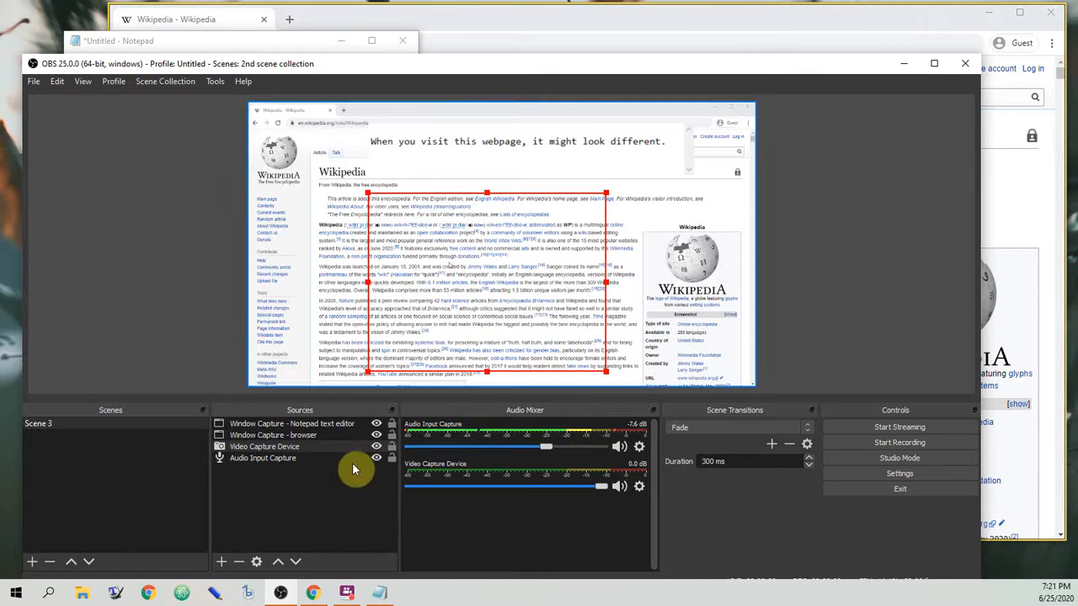
left_click(280, 562)
left_click(279, 562)
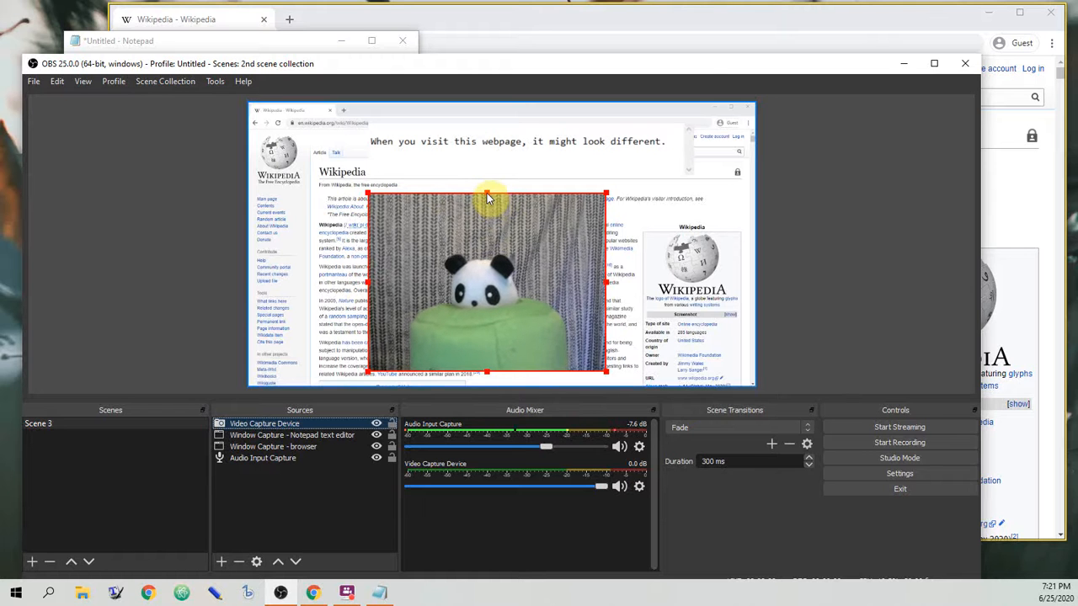
- Crop the webcam capture on all four sides so it frames the panda more closely
left_click_drag(486, 202, 486, 236)
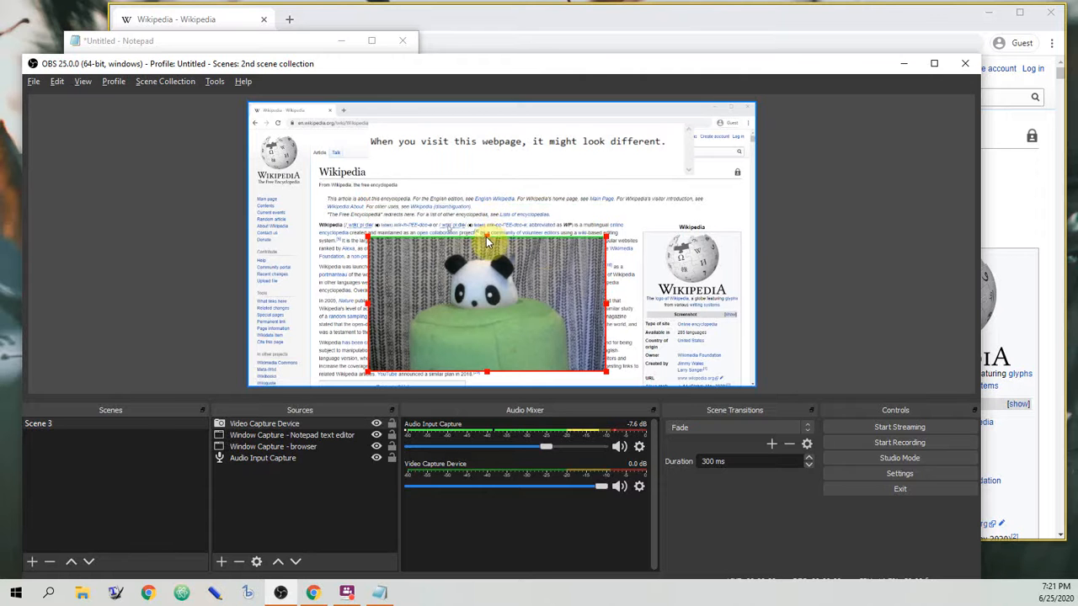
left_click_drag(606, 310, 564, 301)
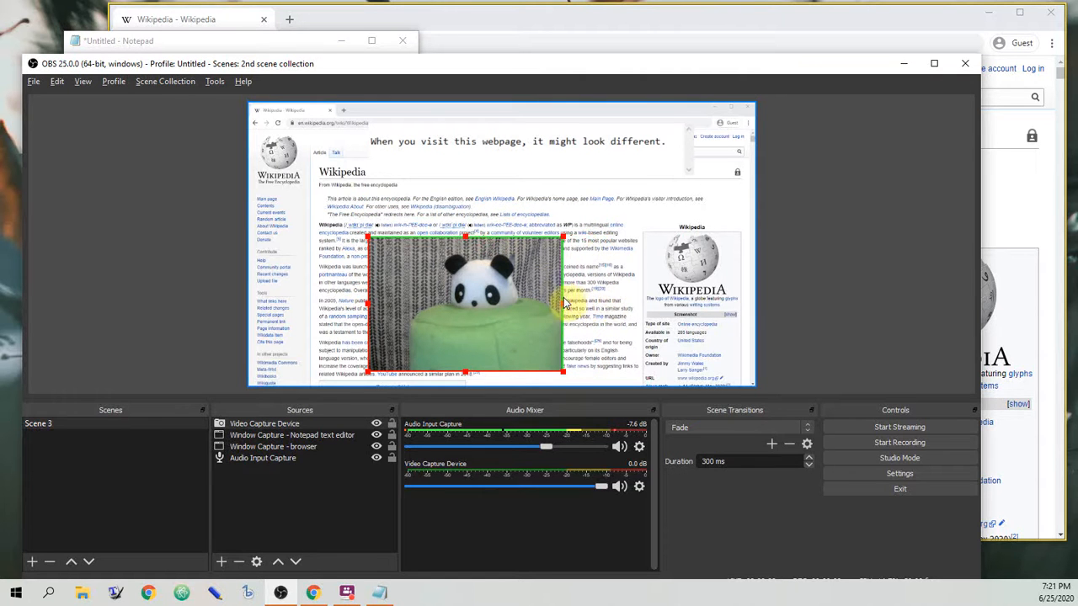
left_click_drag(367, 308, 386, 314)
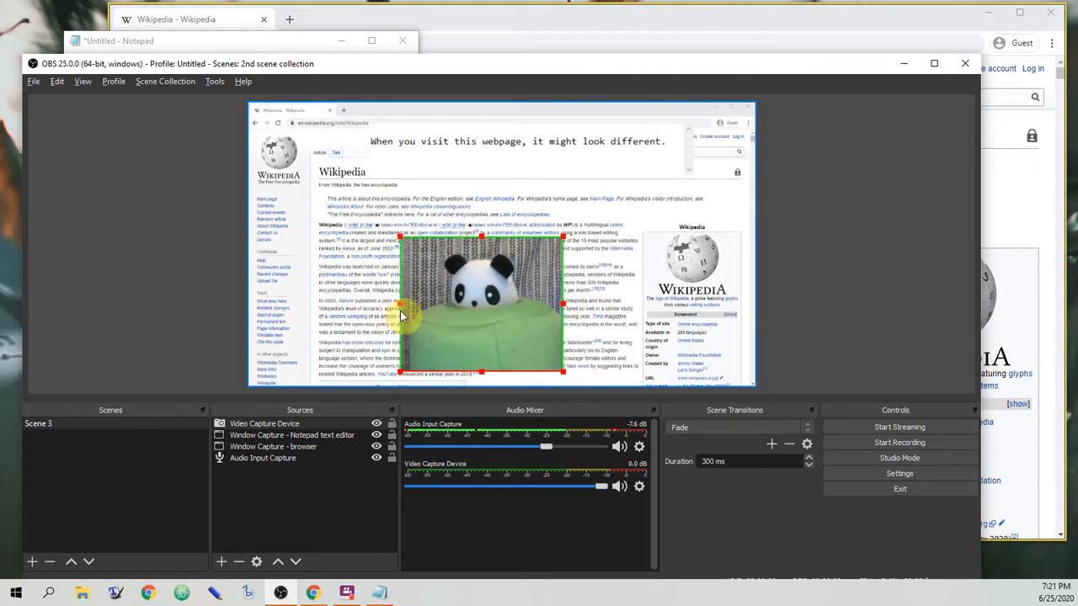
left_click_drag(480, 377, 479, 348)
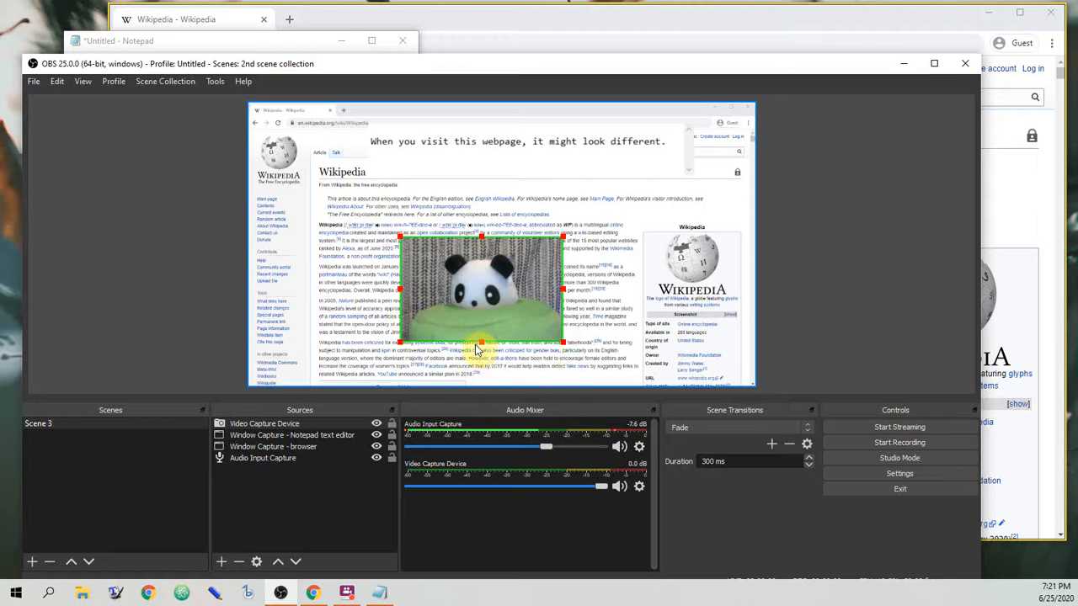
- Edit the webcam capture's transform, setting its right crop to 189, and close the transform settings
right_click(527, 301)
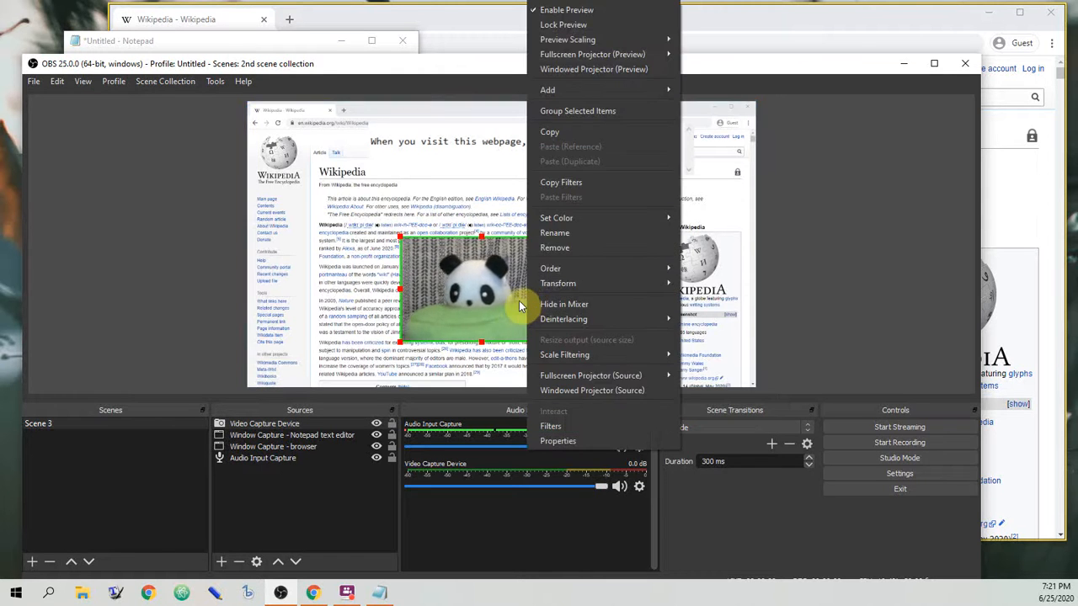
mouse_move(596, 283)
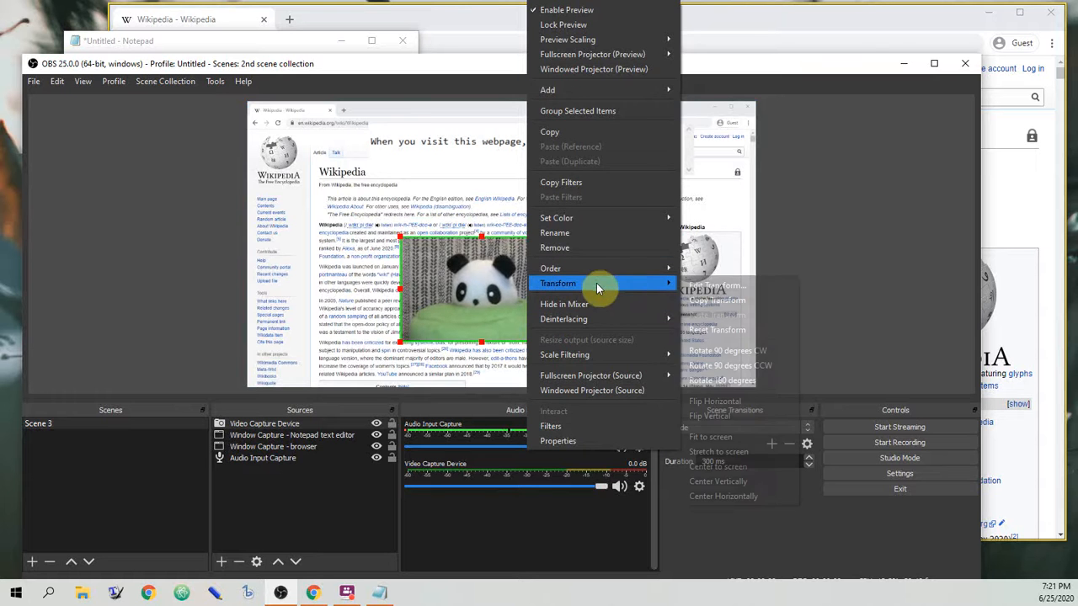
left_click(691, 283)
left_click_drag(496, 228, 222, 357)
left_click(277, 500)
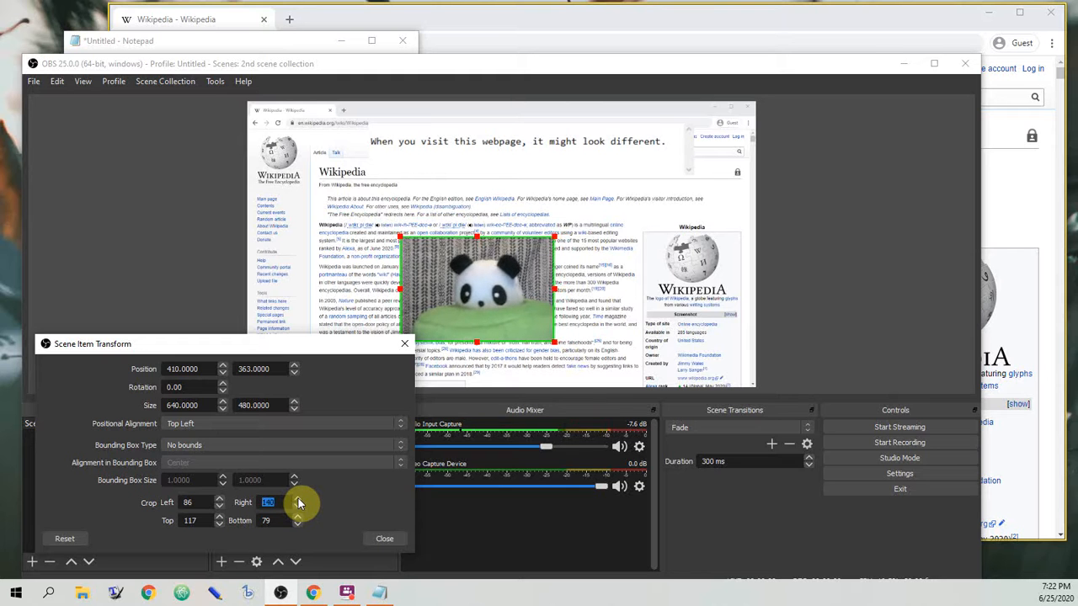
left_click(298, 498)
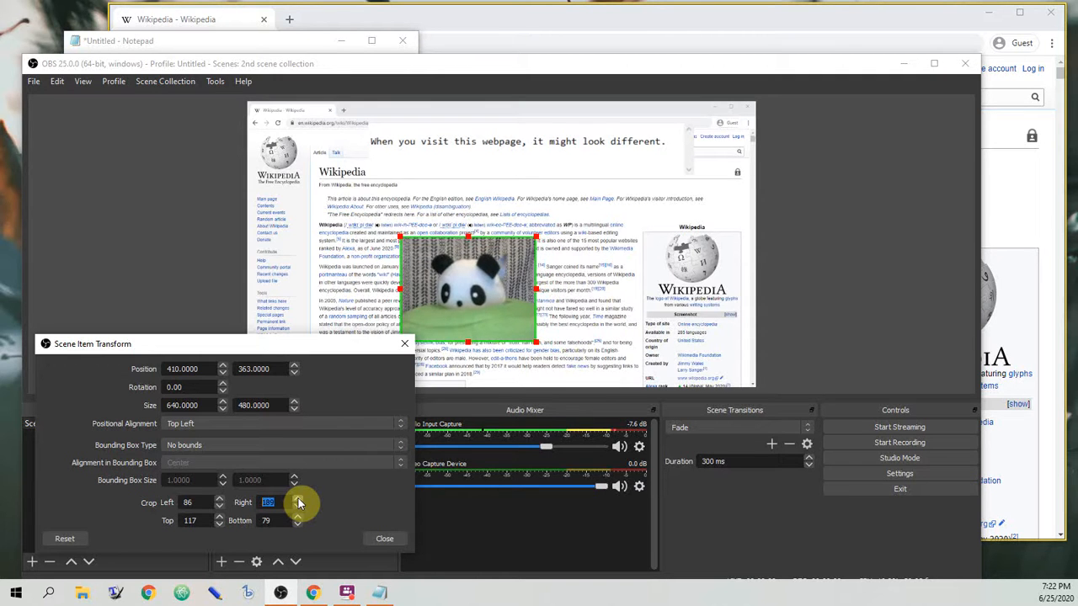
left_click(385, 539)
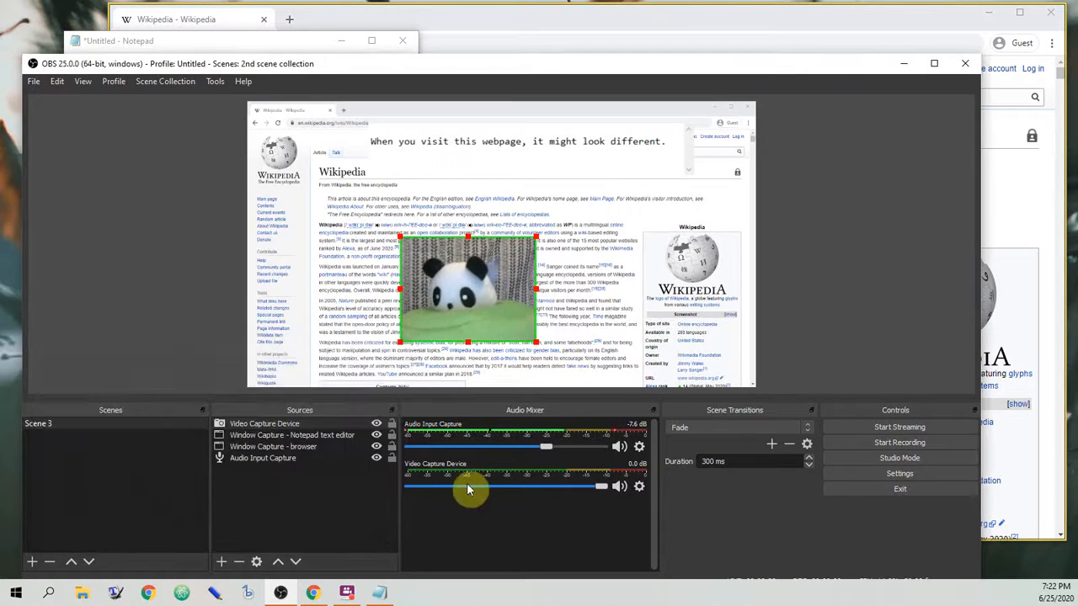
- Shrink the webcam capture, place it in the canvas's lower-right corner, and bring the Notepad window to the front
left_click(507, 318)
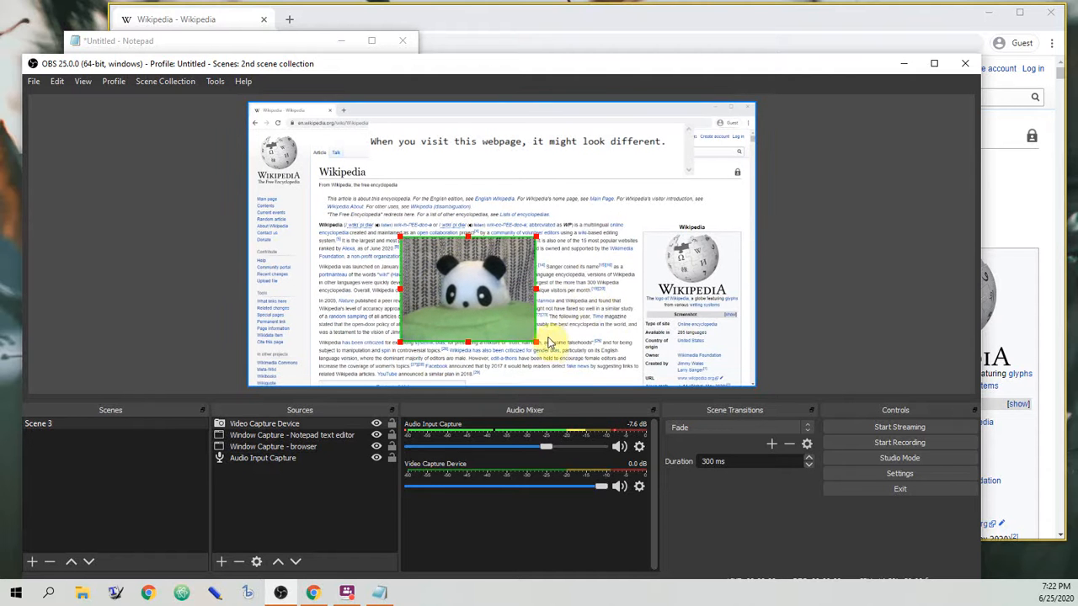
left_click_drag(537, 344, 696, 341)
left_click_drag(705, 265, 715, 354)
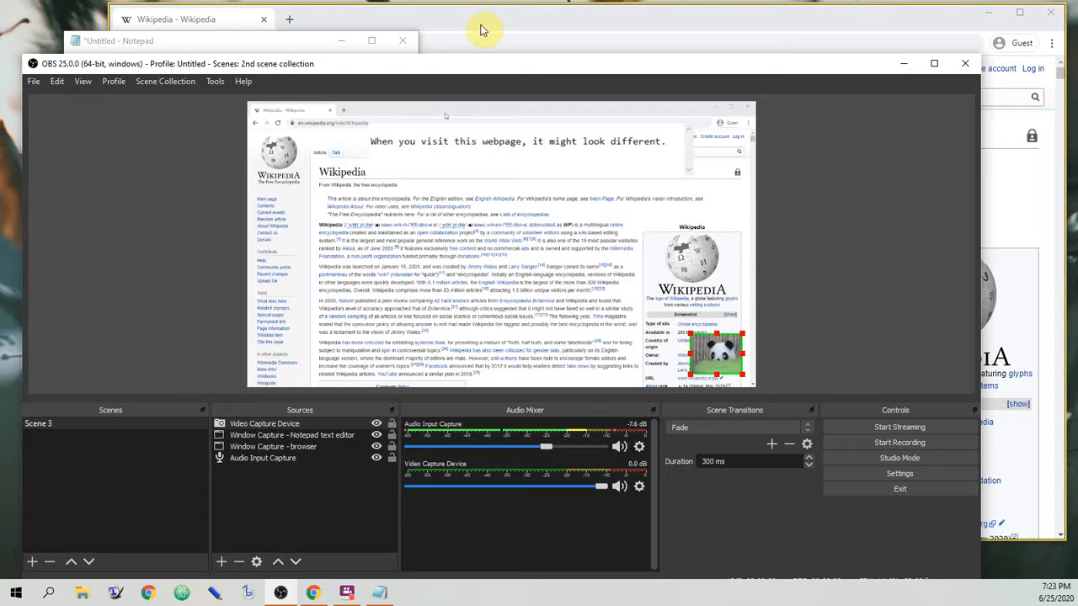
left_click(189, 45)
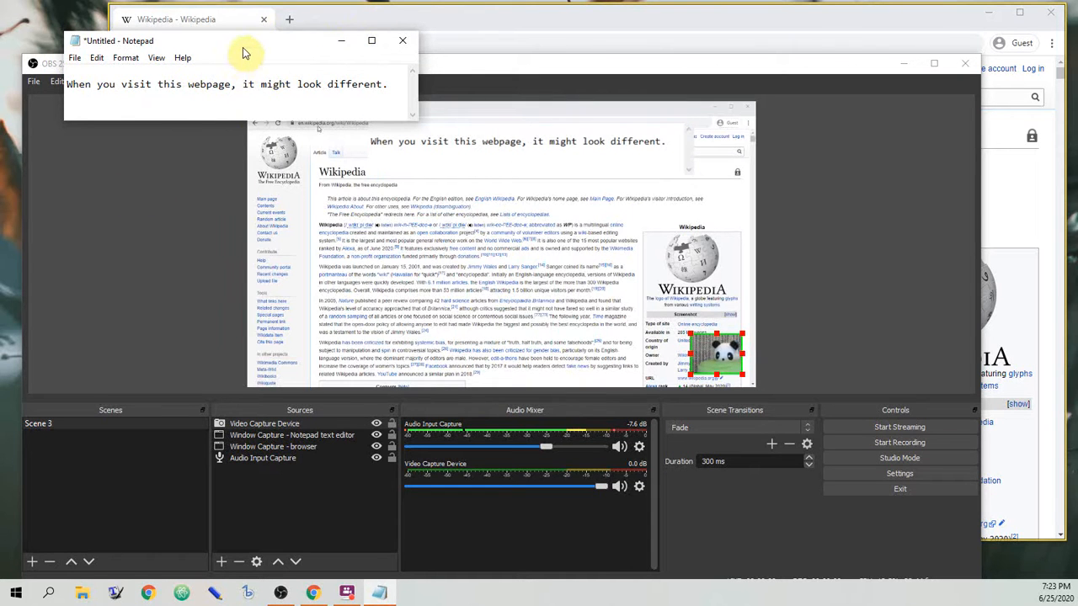
- Switch to OBS, start recording the scene, and bring the Wikipedia browser window to the front
left_click(150, 170)
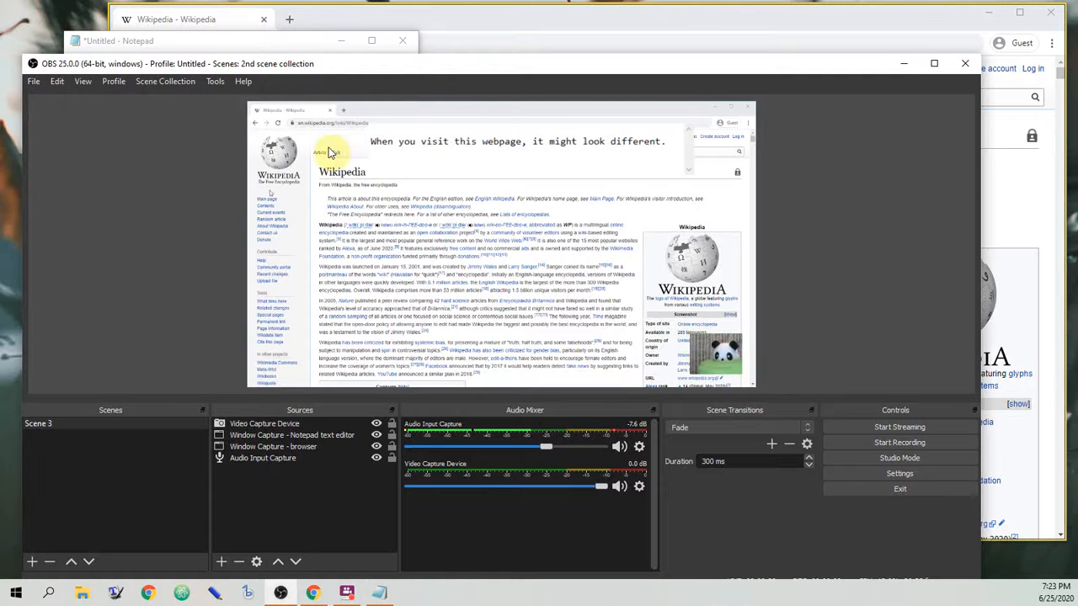
left_click(863, 444)
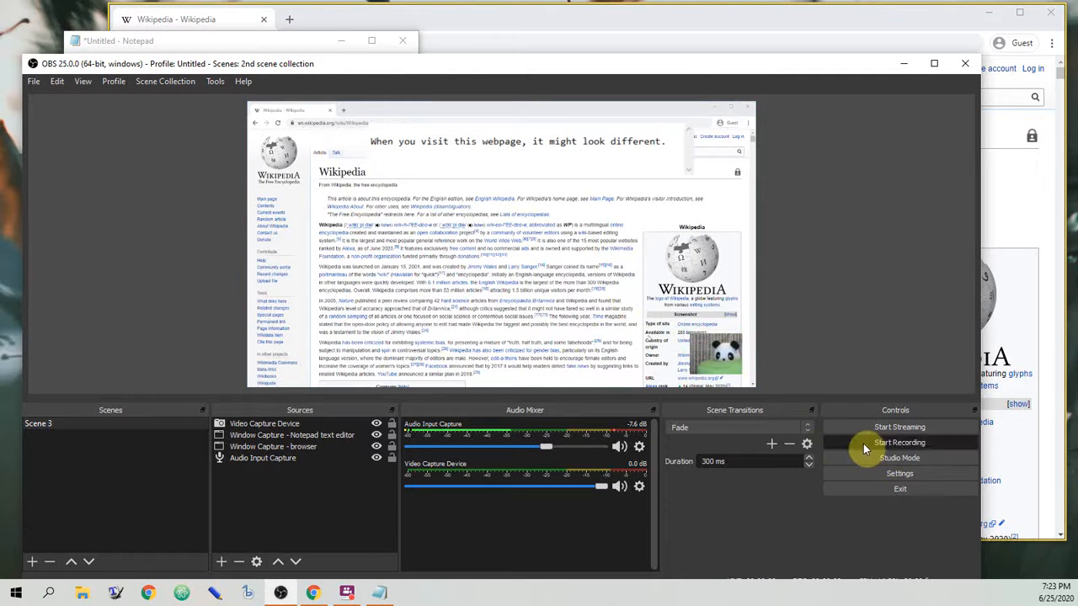
left_click(680, 24)
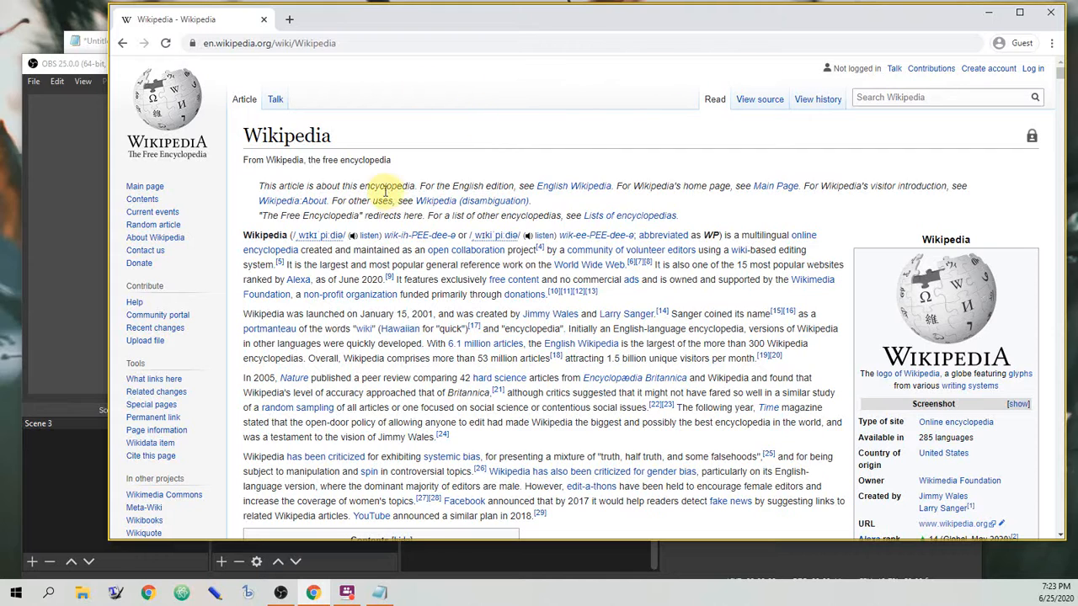
- Browse up and down the opening section of the Wikipedia article while the scene is being recorded
scroll(425, 266, "down", 2)
scroll(429, 278, "down", 2)
scroll(435, 290, "up", 3)
scroll(539, 329, "down", 3)
scroll(606, 354, "up", 3)
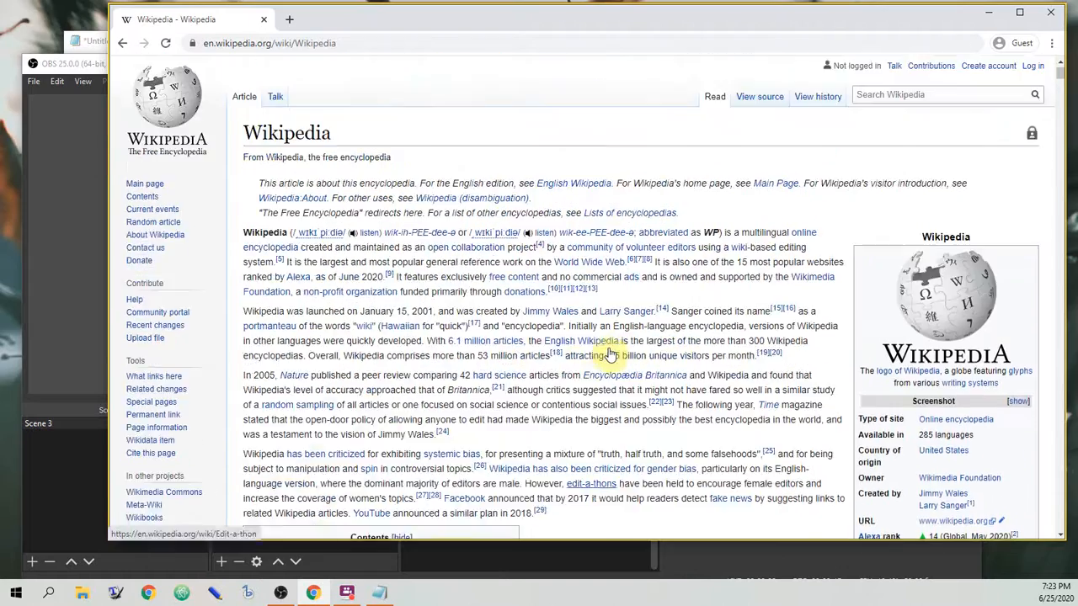
scroll(741, 356, "down", 3)
scroll(678, 320, "up", 3)
scroll(673, 328, "down", 1)
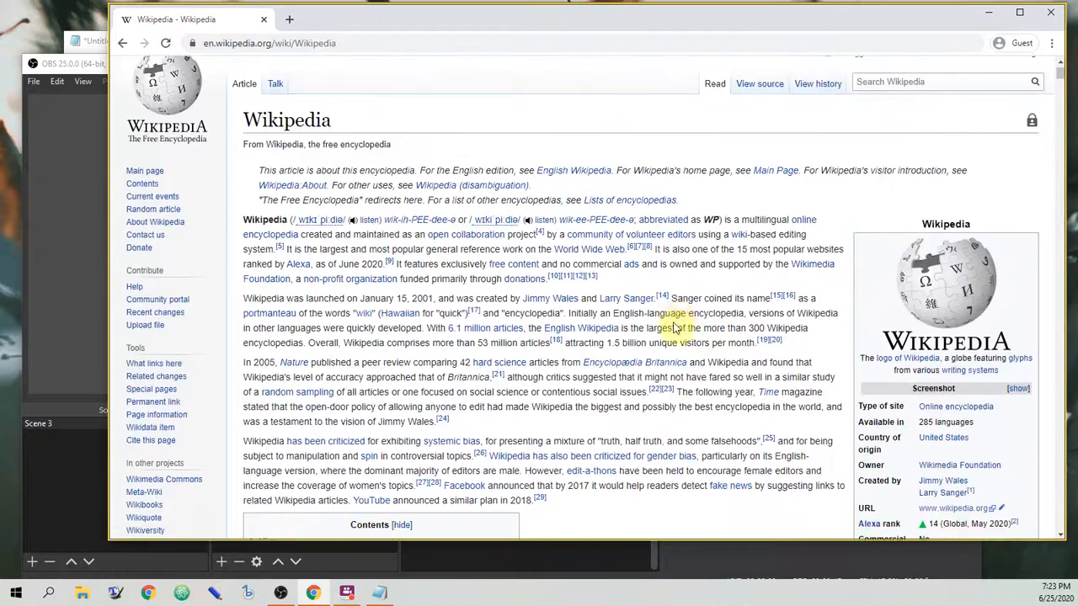
scroll(669, 324, "down", 2)
scroll(665, 321, "up", 2)
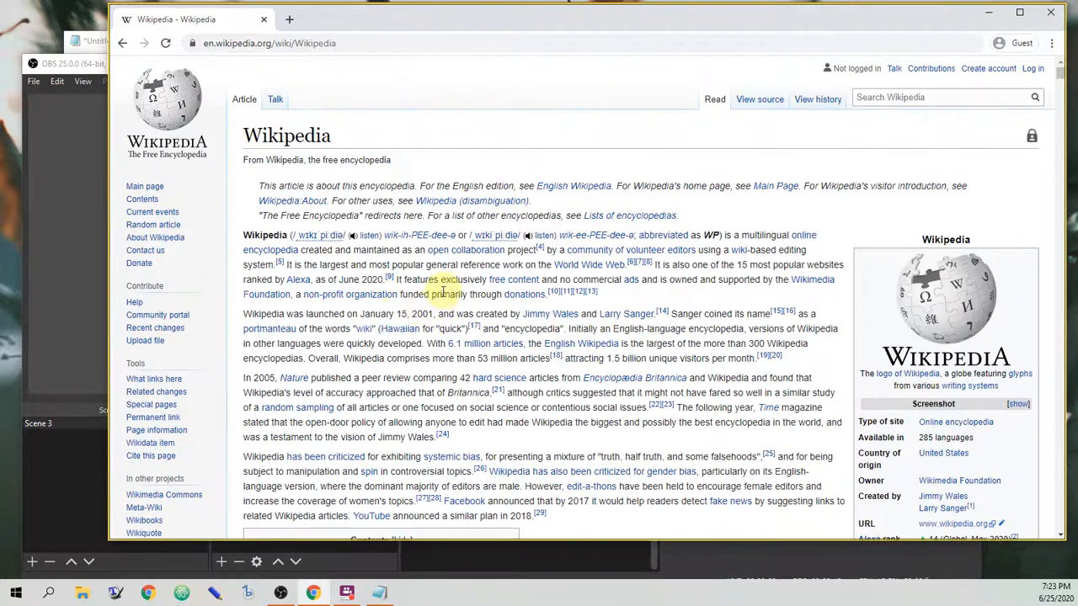
- Check the OBS preview briefly, return to the browser, and browse down the Wikipedia article to its Milestones section
double_click(82, 67)
left_click(378, 20)
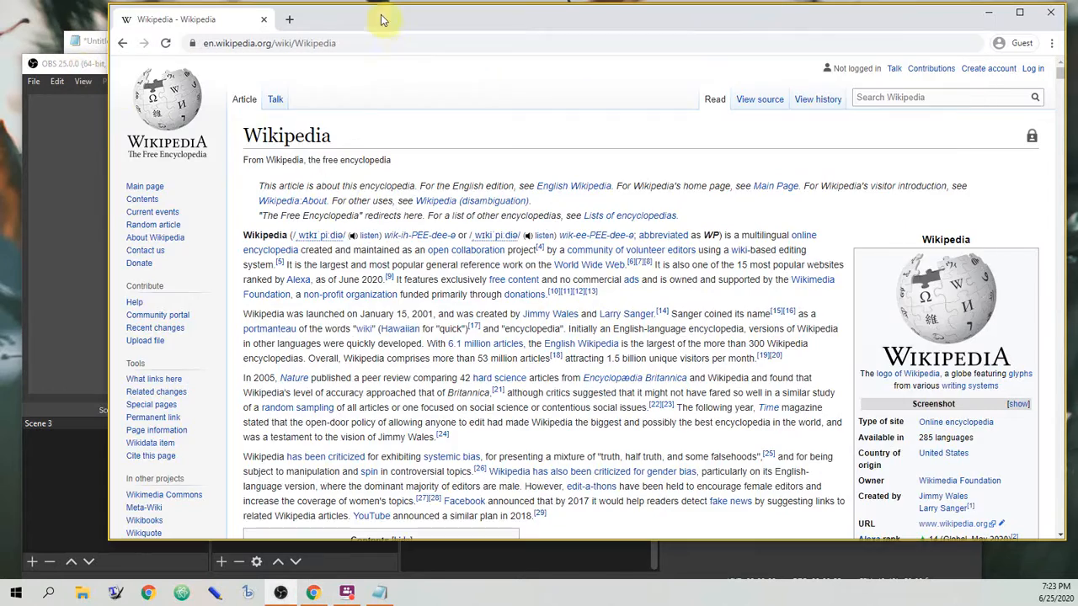
scroll(590, 310, "down", 2)
scroll(590, 309, "down", 15)
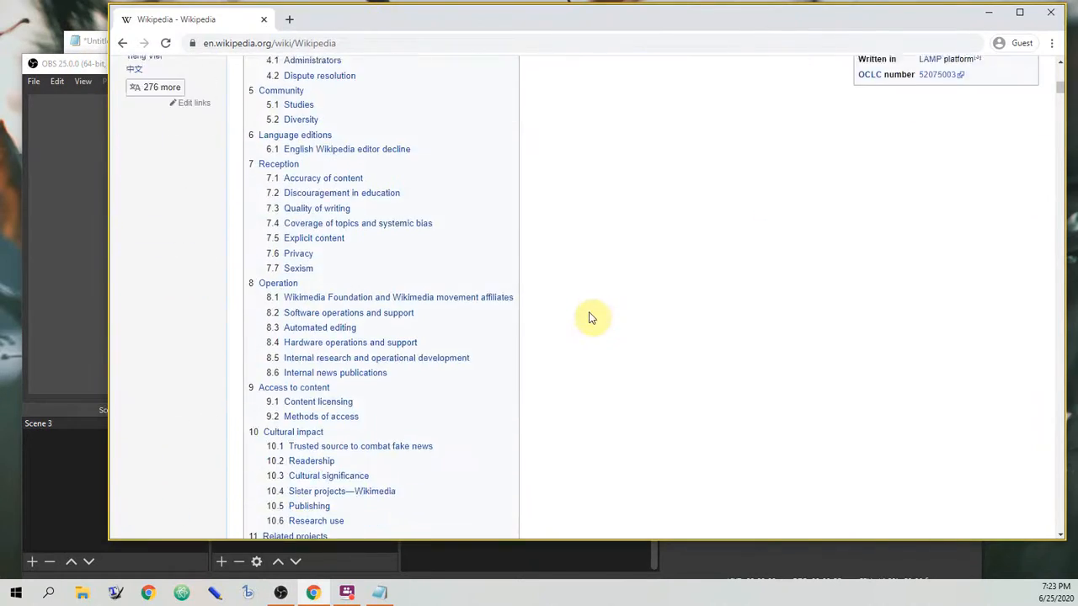
scroll(589, 314, "down", 13)
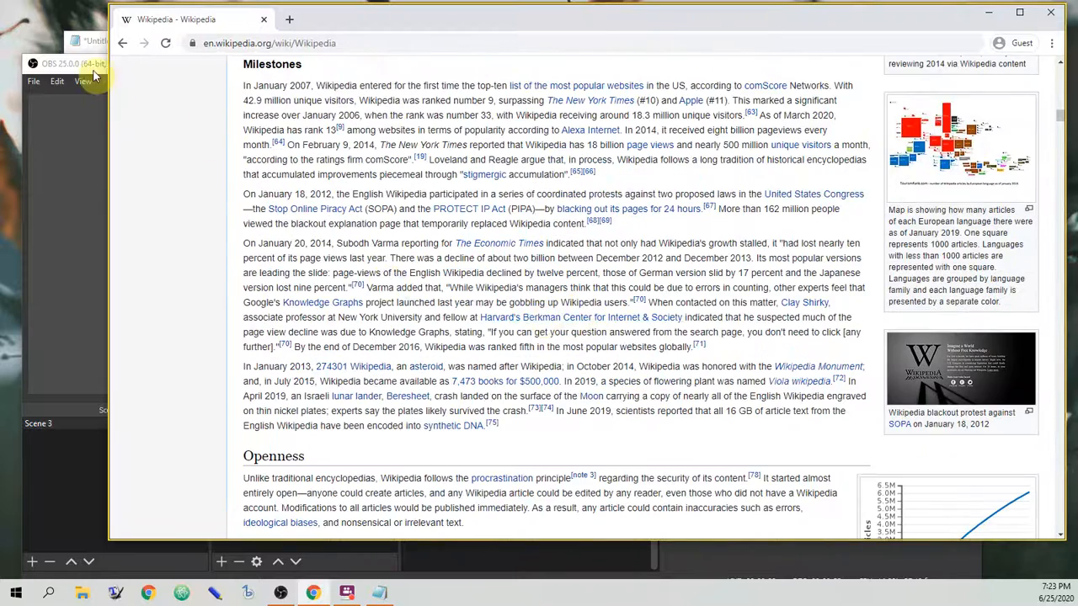
- Check the OBS preview, then add the second line "This is the view on June 25, 2020." to the Notepad banner text
left_click(94, 76)
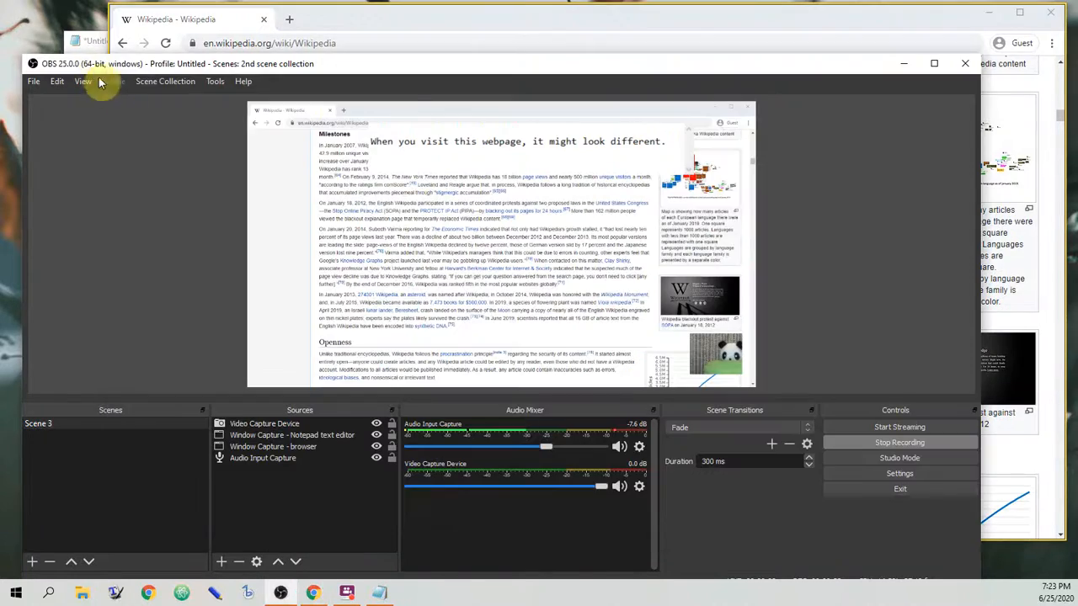
left_click(96, 44)
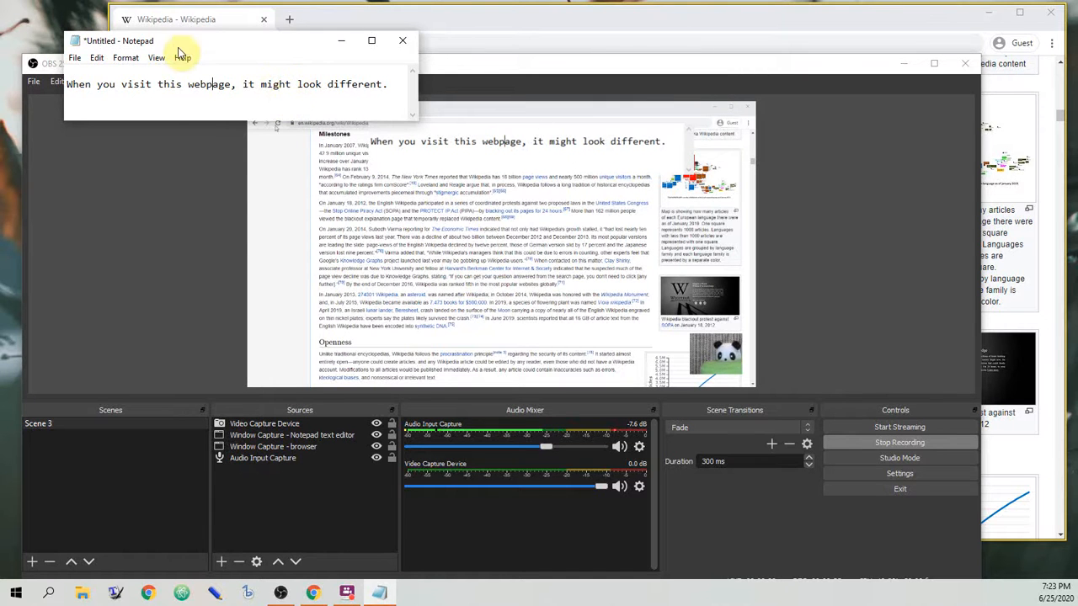
mouse_move(184, 44)
left_mouse_down()
mouse_move(132, 270)
mouse_move(133, 143)
mouse_move(176, 41)
left_mouse_up()
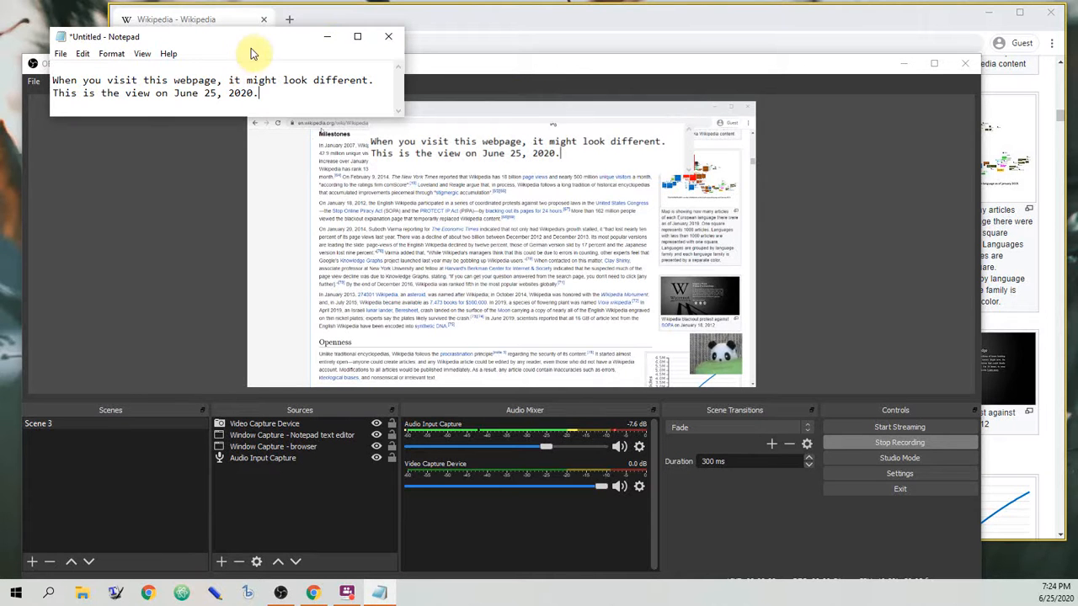
- Return to the top of the Wikipedia article in the browser, switch to OBS, and stop the recording
left_click(453, 34)
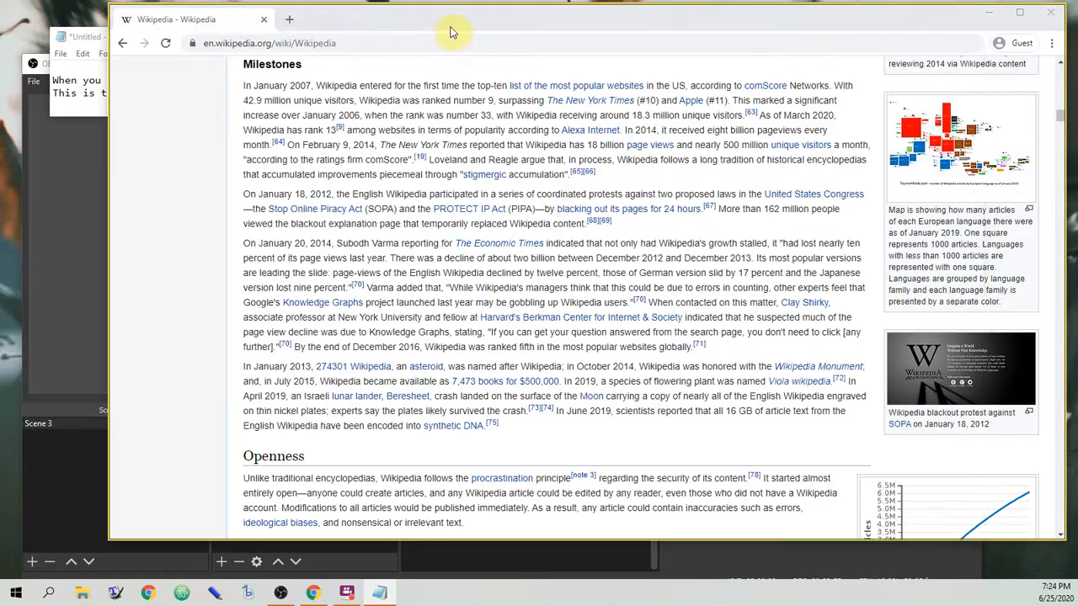
scroll(560, 218, "up", 15)
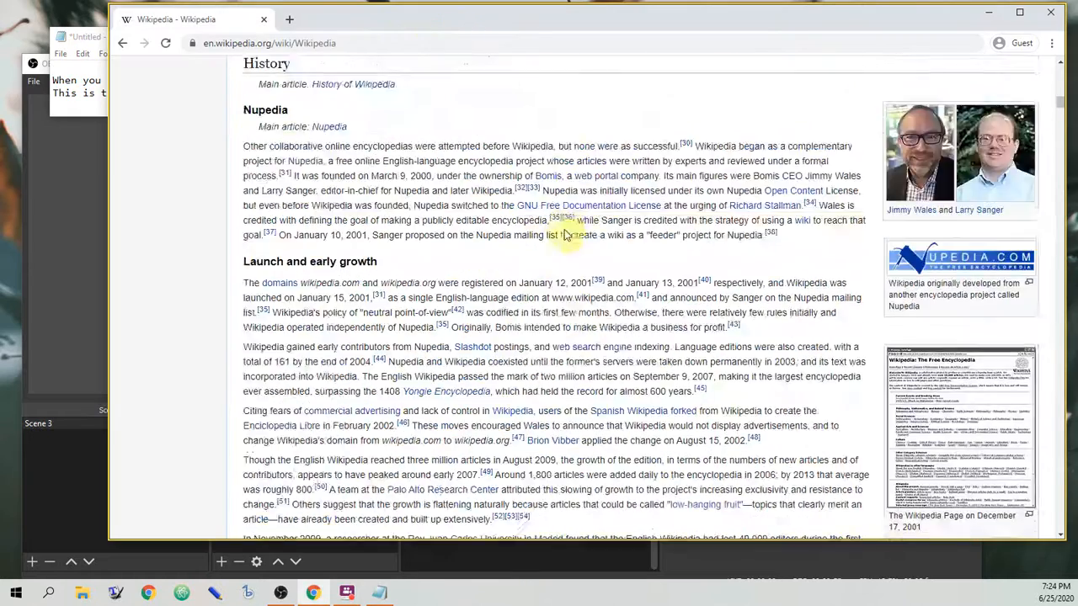
scroll(377, 198, "up", 6)
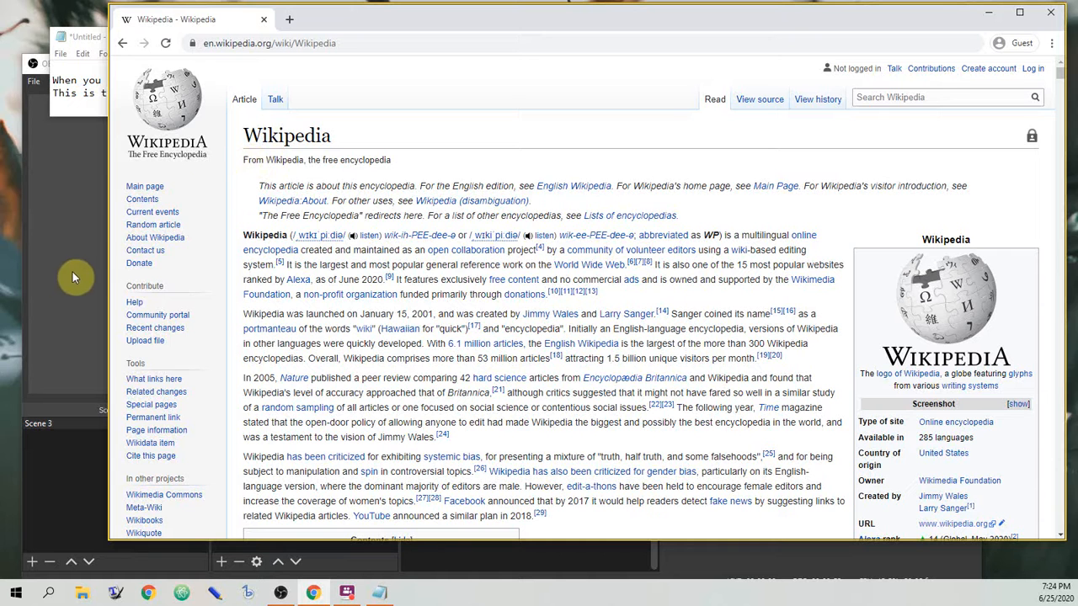
left_click(70, 300)
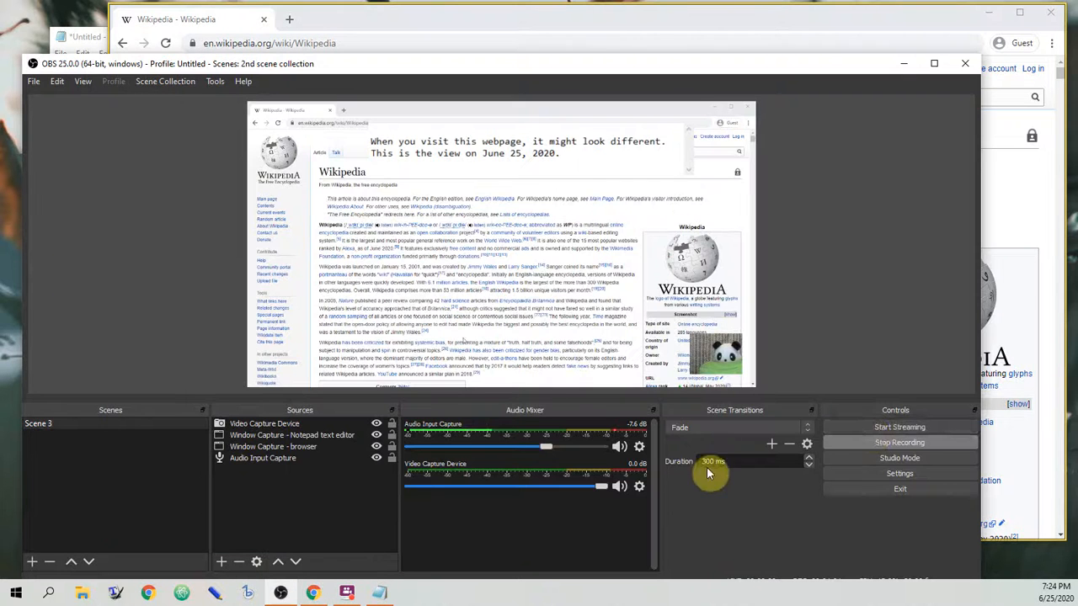
left_click(885, 444)
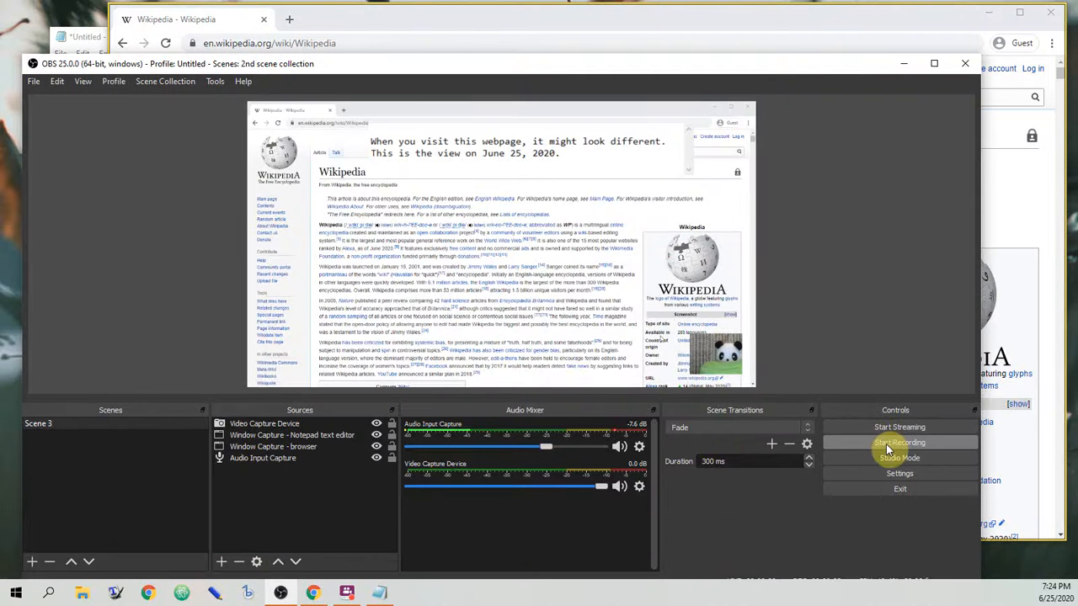